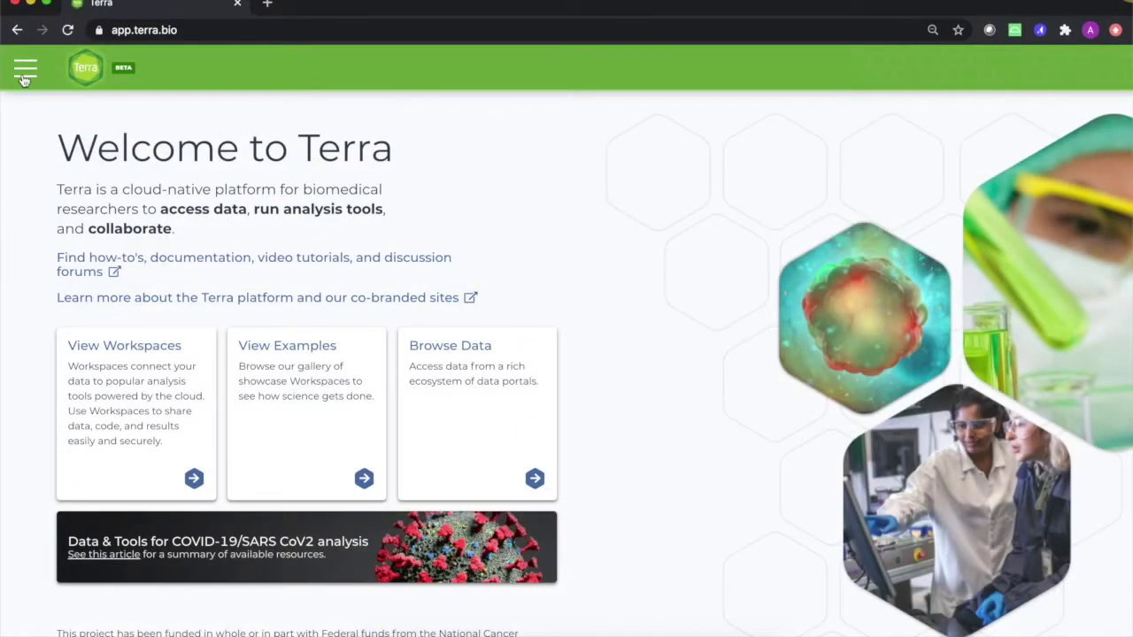
Open the Showcase & Tutorials section of the Terra library
click(25, 77)
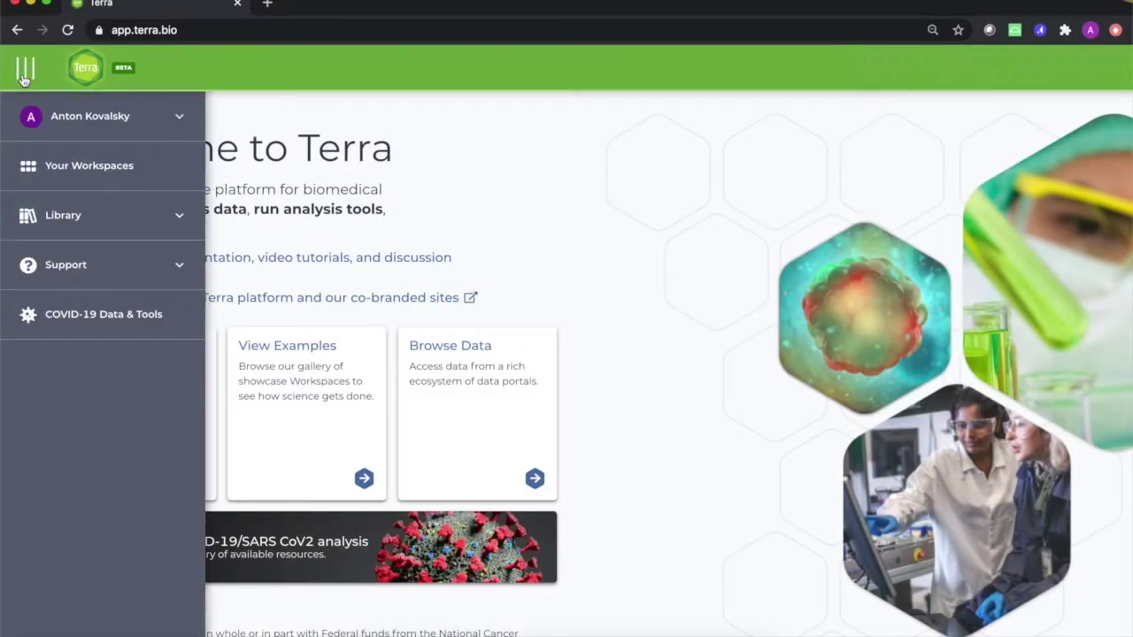
click(78, 215)
click(80, 286)
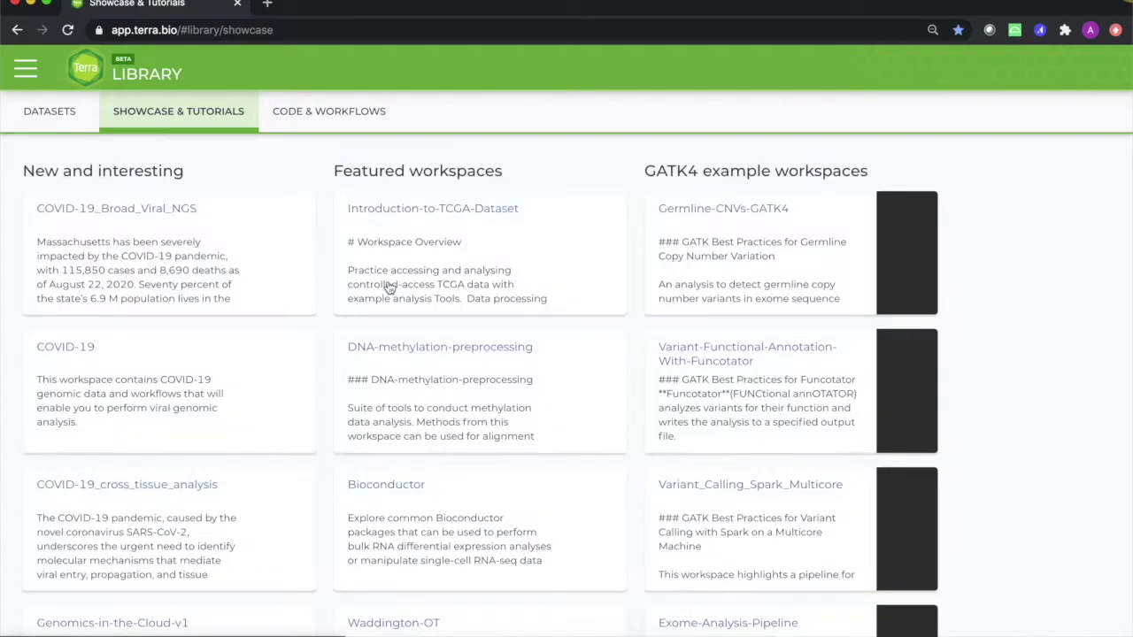
Open the Variant-Functional-Annotation-With-Funcotator example workspace from the GATK4 examples and dismiss the notebook runtime error notification
scroll(460, 363, down, 3)
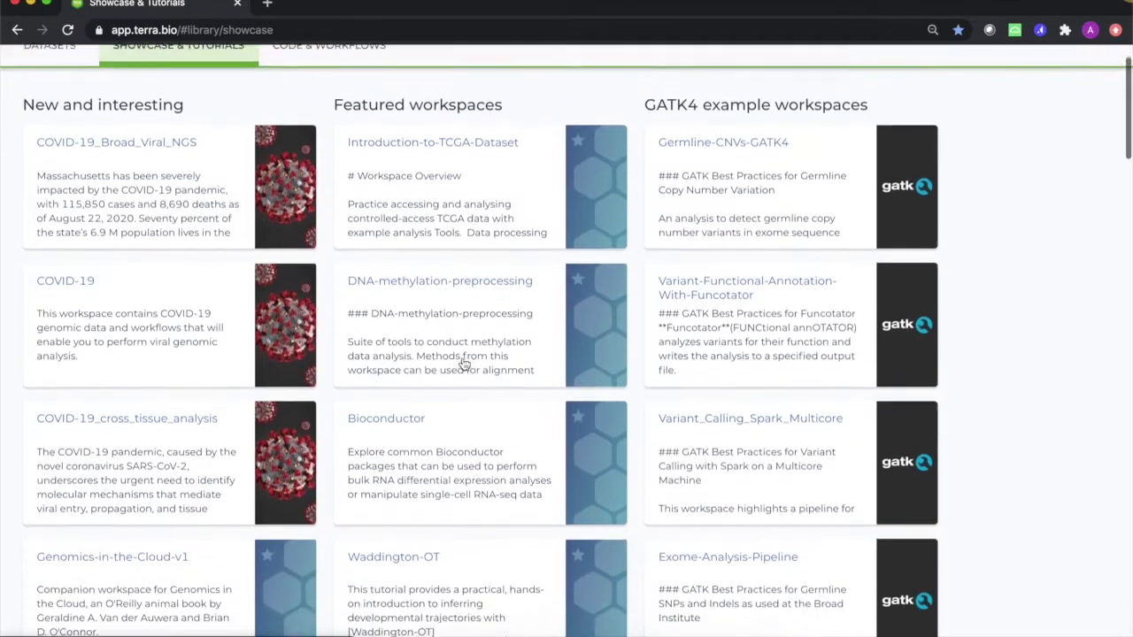
scroll(464, 364, down, 3)
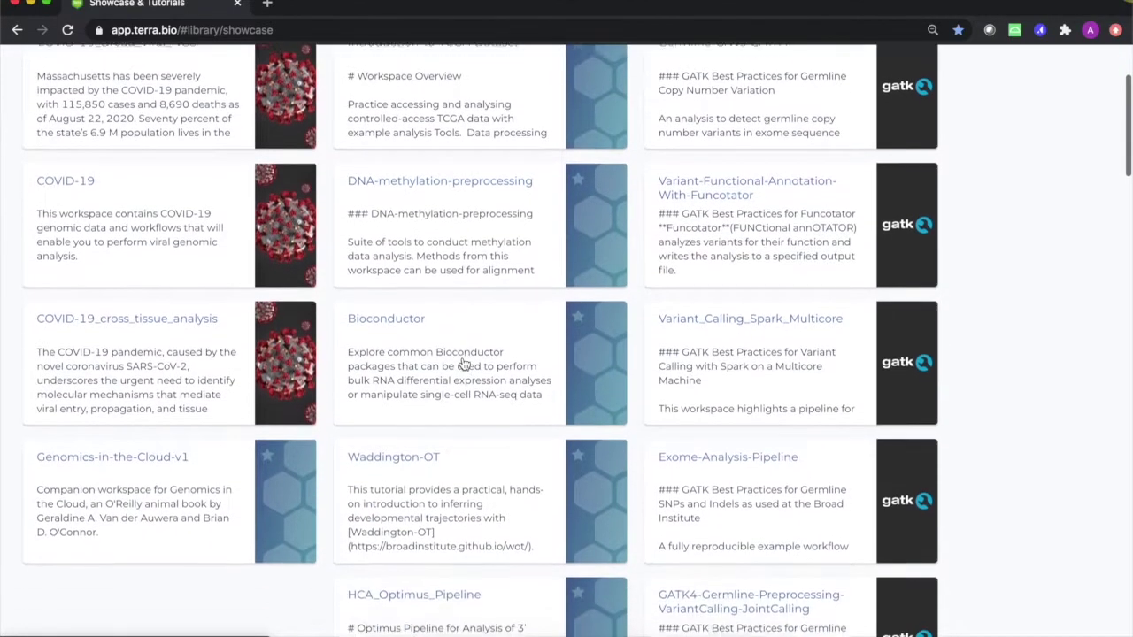
scroll(464, 364, down, 1)
scroll(464, 363, down, 2)
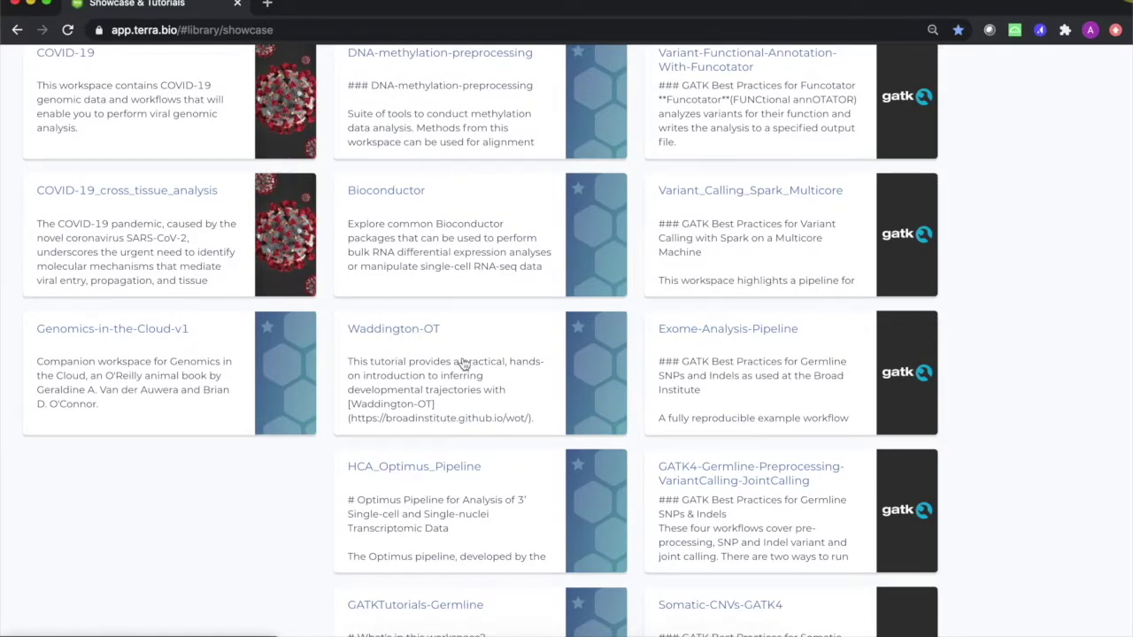
scroll(464, 364, up, 2)
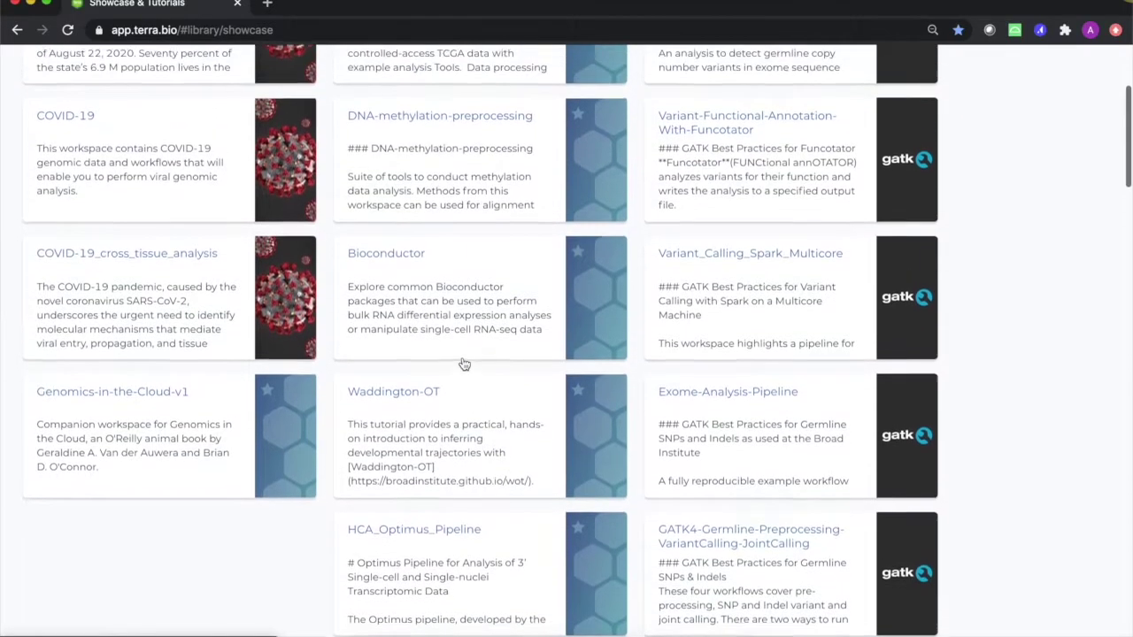
scroll(464, 363, down, 2)
scroll(464, 364, up, 4)
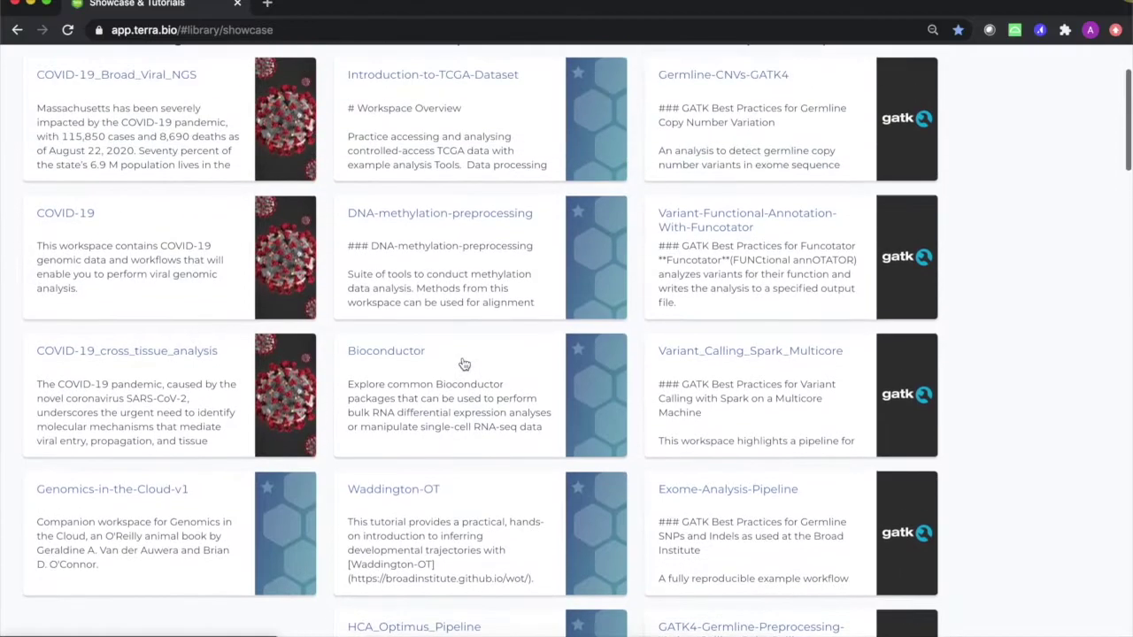
click(714, 226)
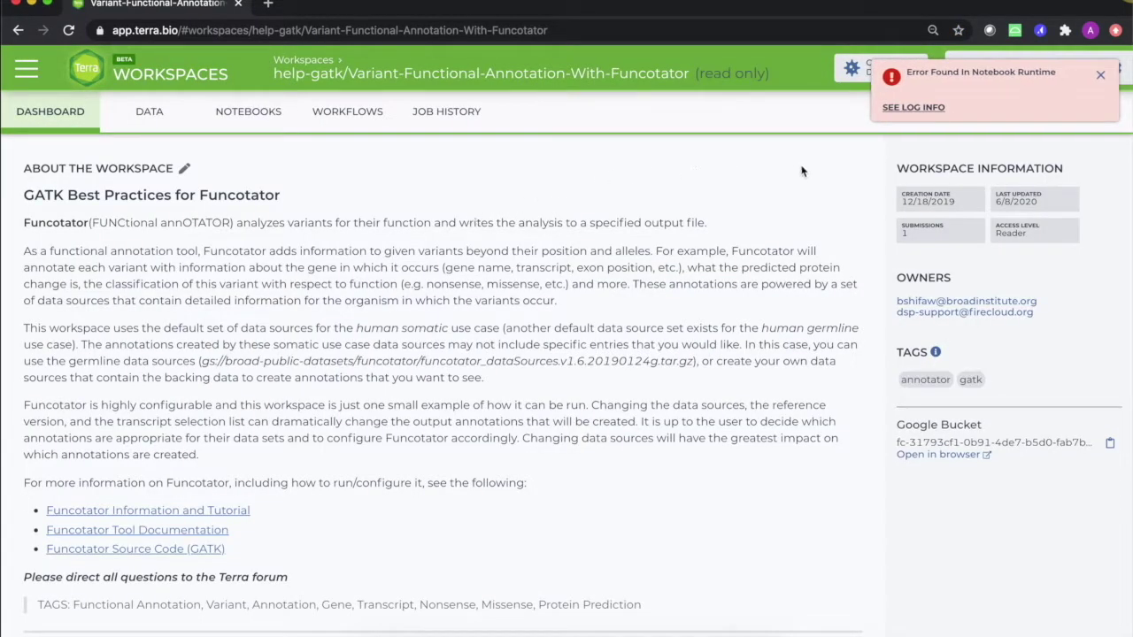
click(1100, 74)
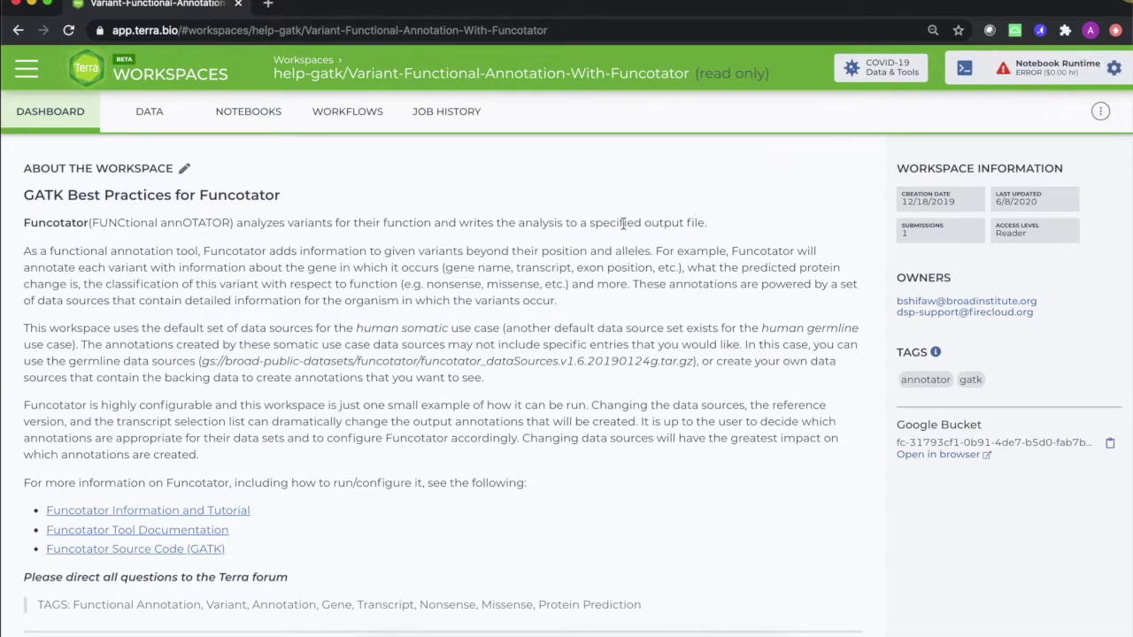
Examine the Funcotator workspace's dashboard description, including its data and workflow input documentation
scroll(460, 317, down, 3)
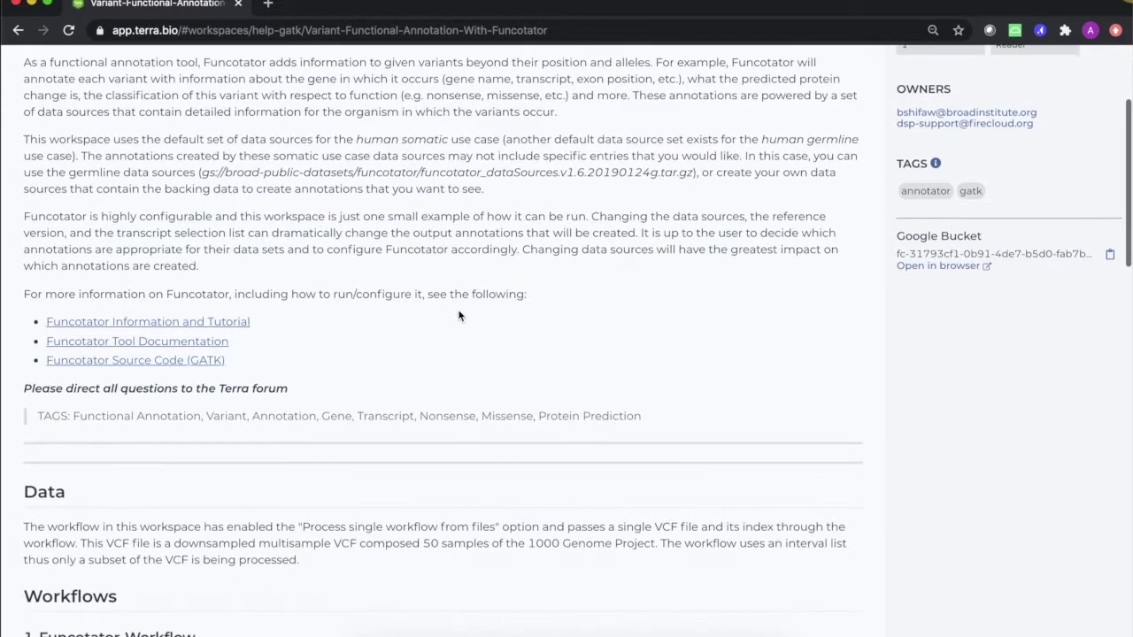
scroll(460, 316, up, 2)
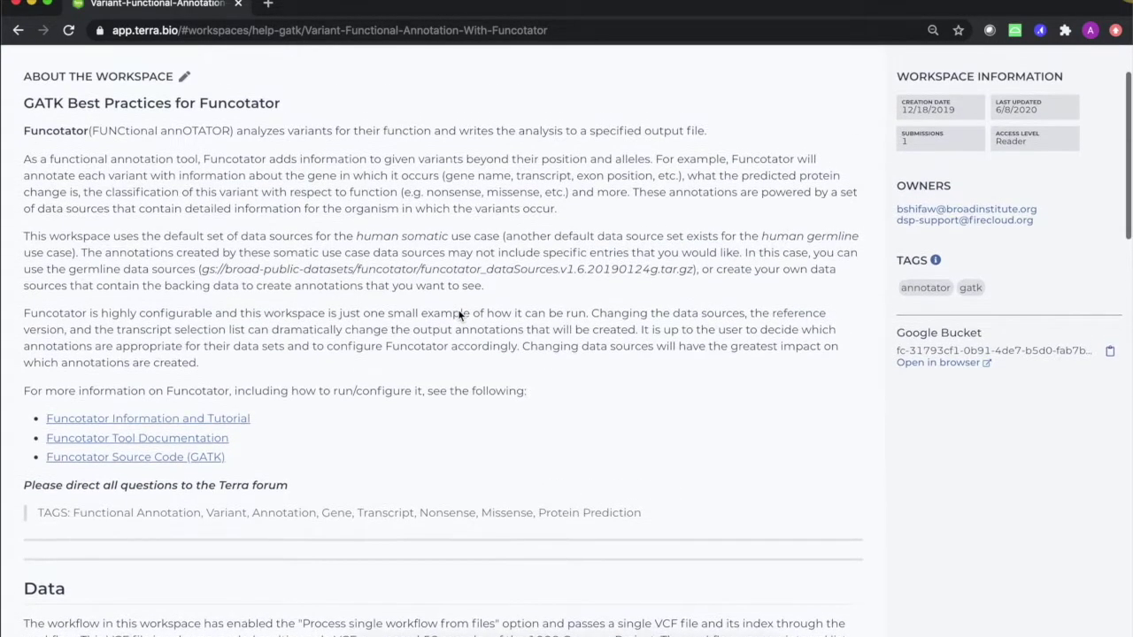
scroll(459, 315, up, 1)
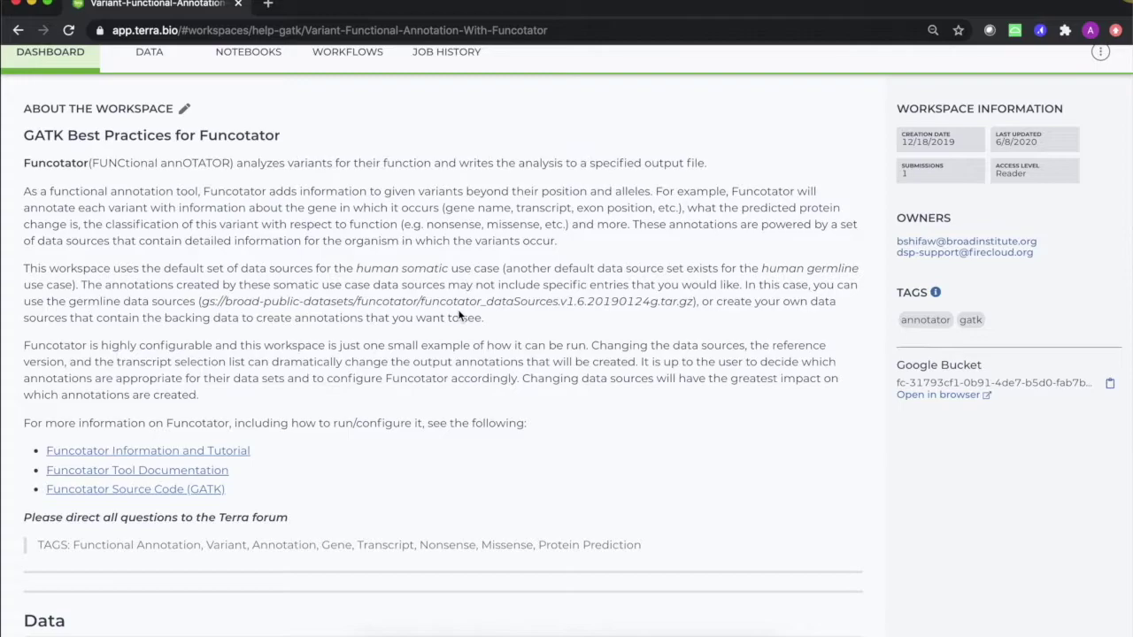
scroll(459, 315, down, 6)
scroll(458, 310, down, 6)
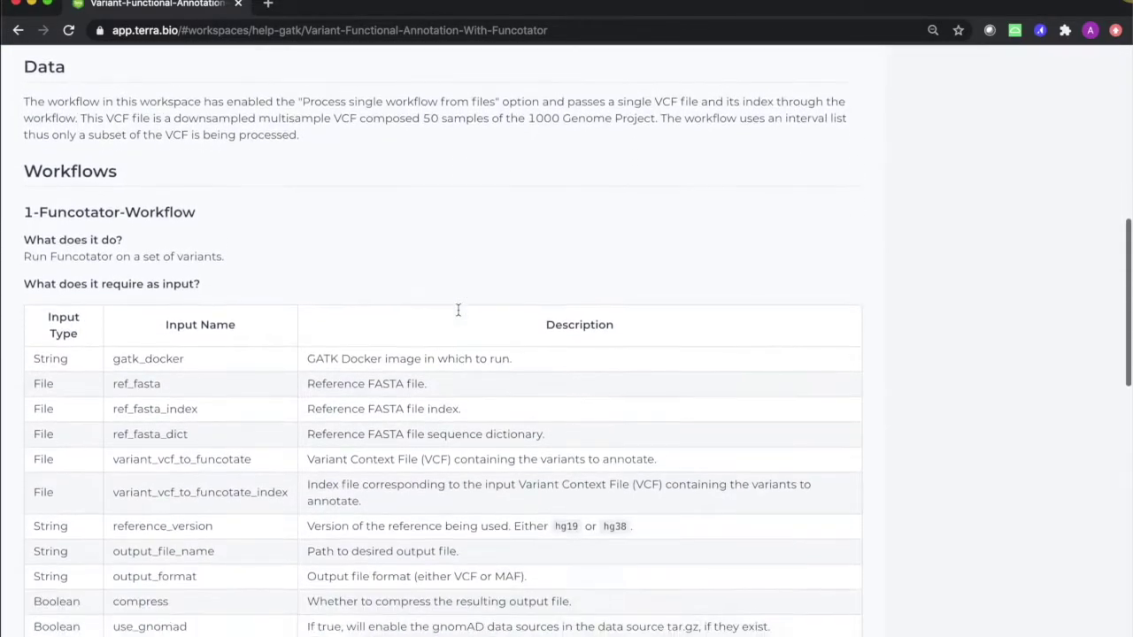
scroll(458, 315, down, 10)
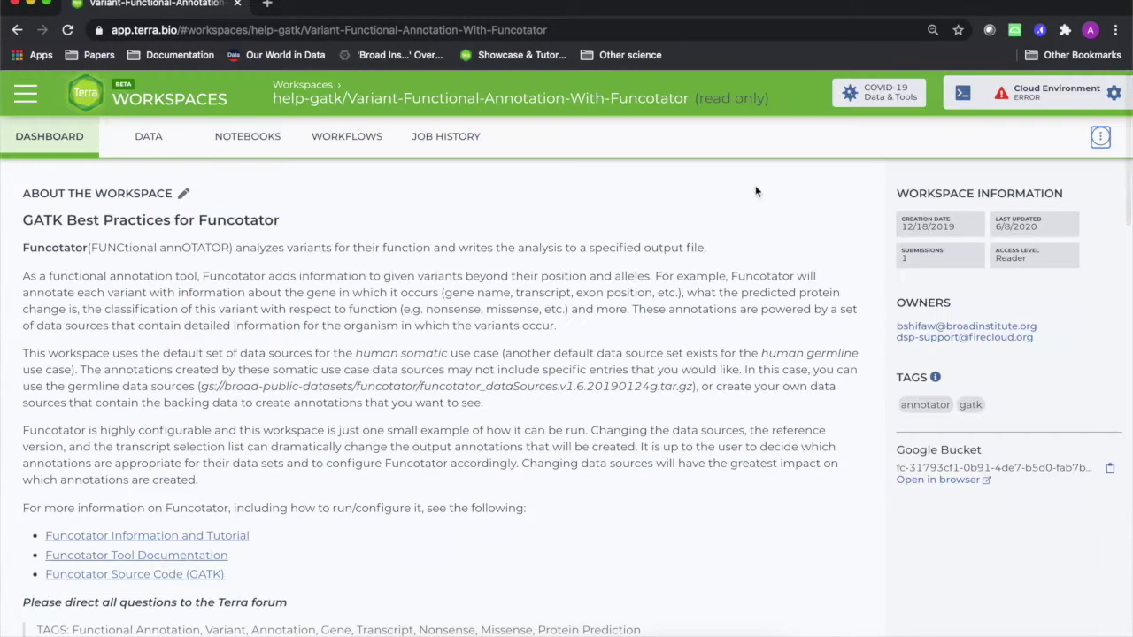
Clone the workspace under the name example with fc-product-demo as the billing project
click(1101, 137)
click(1005, 170)
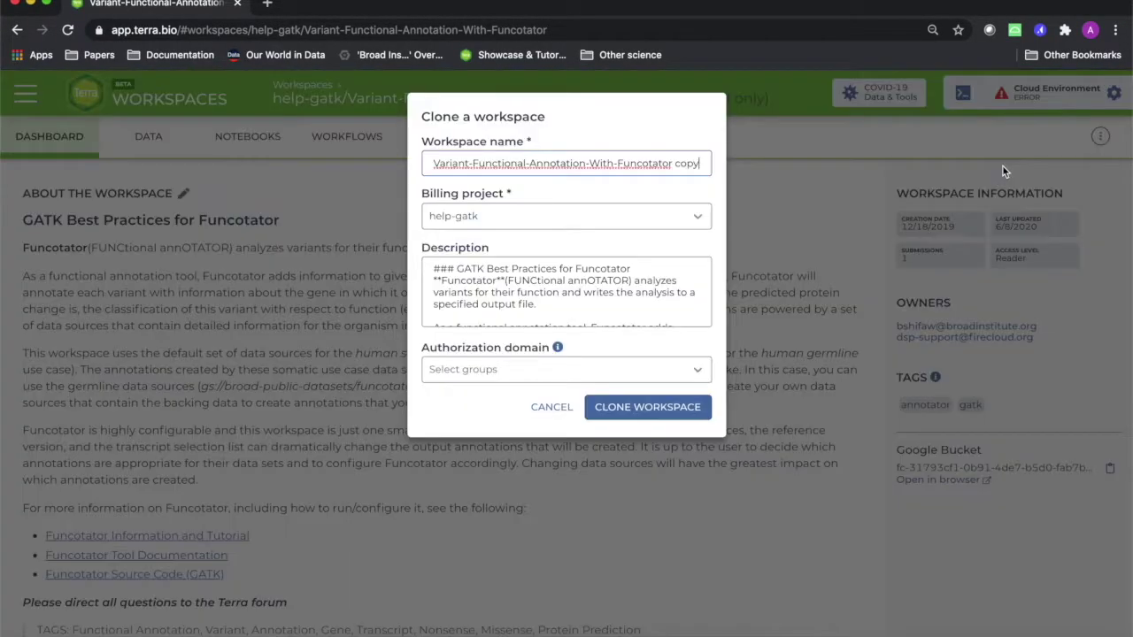
triple_click(659, 162)
text(example)
click(637, 222)
click(595, 352)
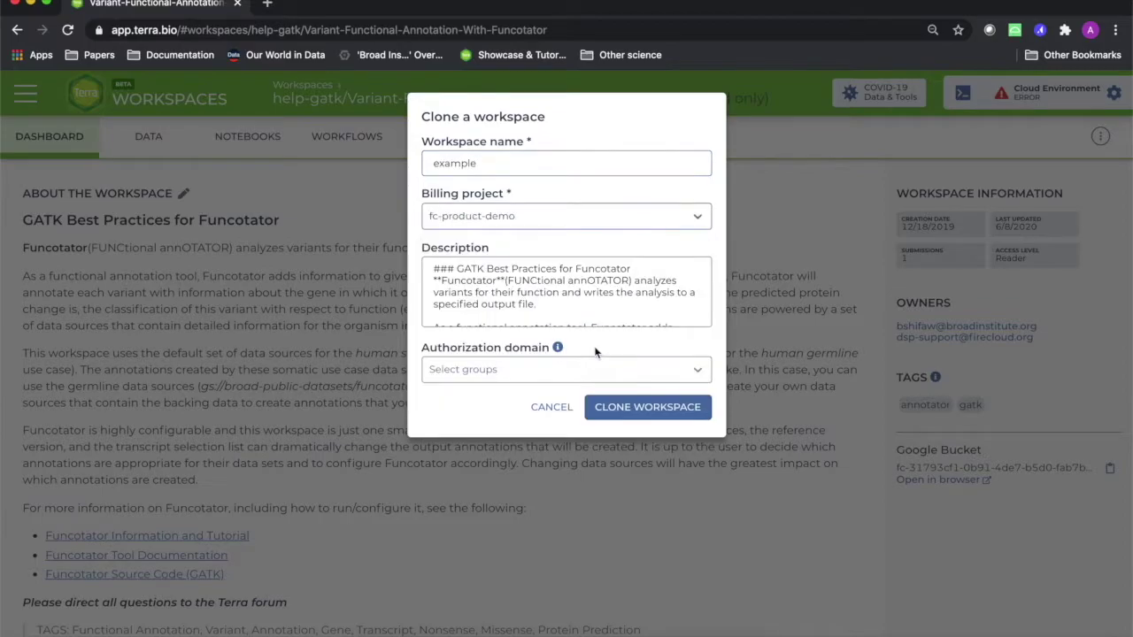
click(633, 410)
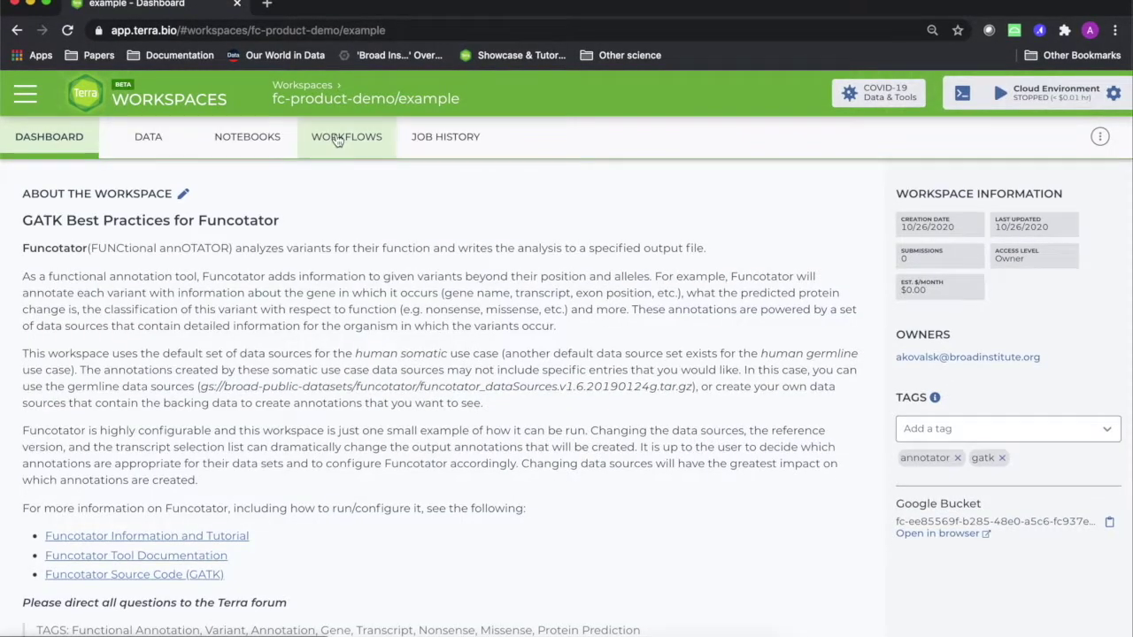
Open 1-Funcotator-Workflow in the cloned workspace, try the data table input option, and set its inputs back to file paths
click(337, 142)
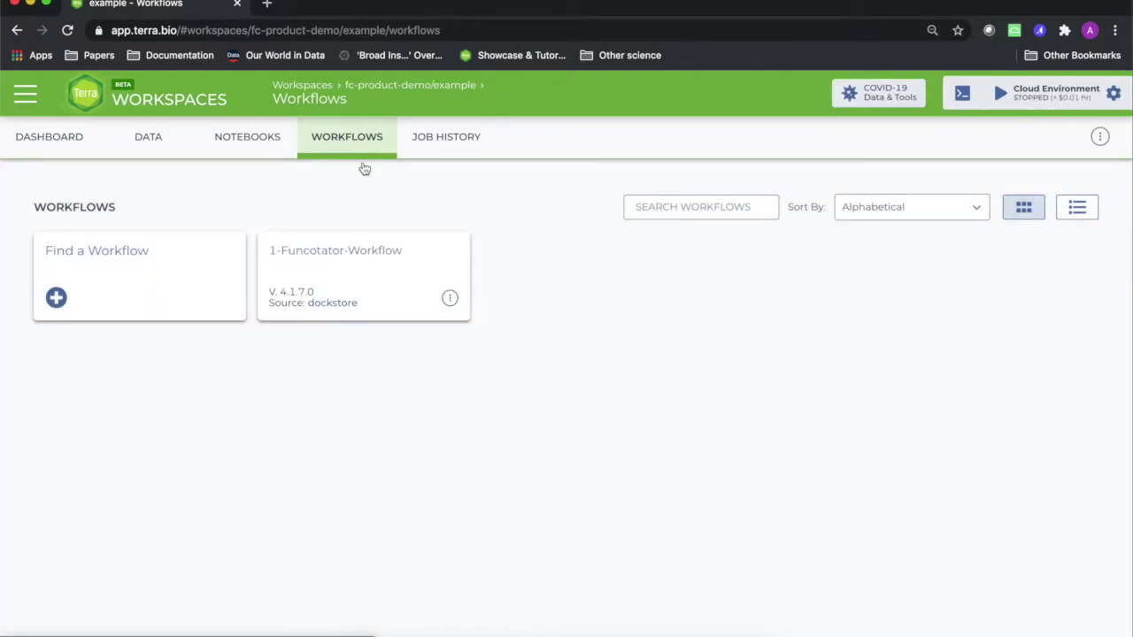
click(392, 263)
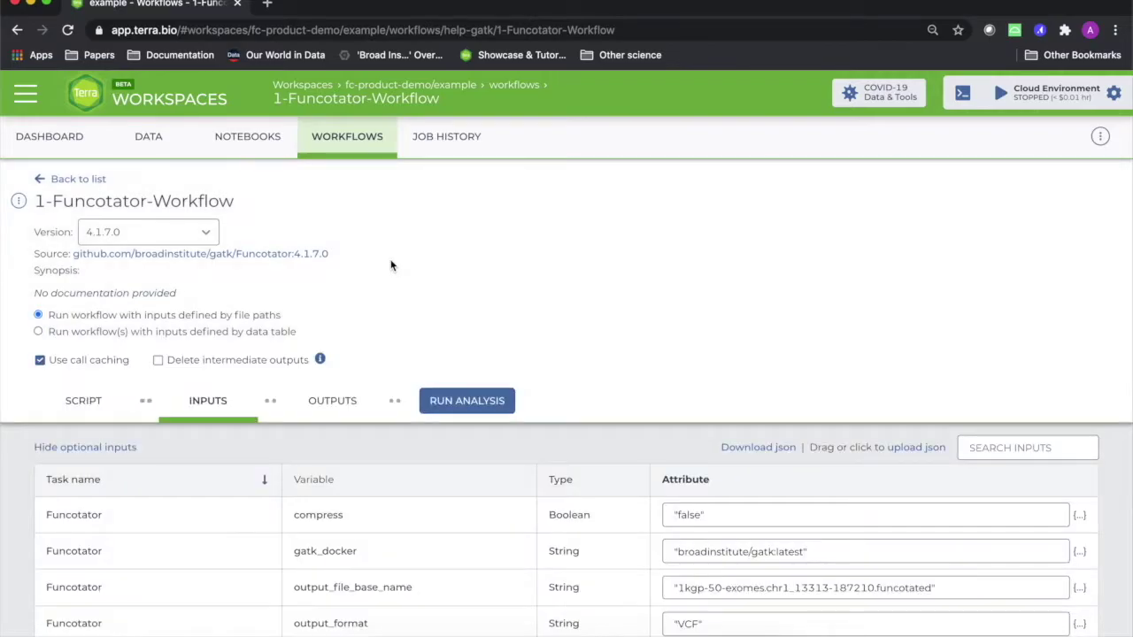
click(277, 335)
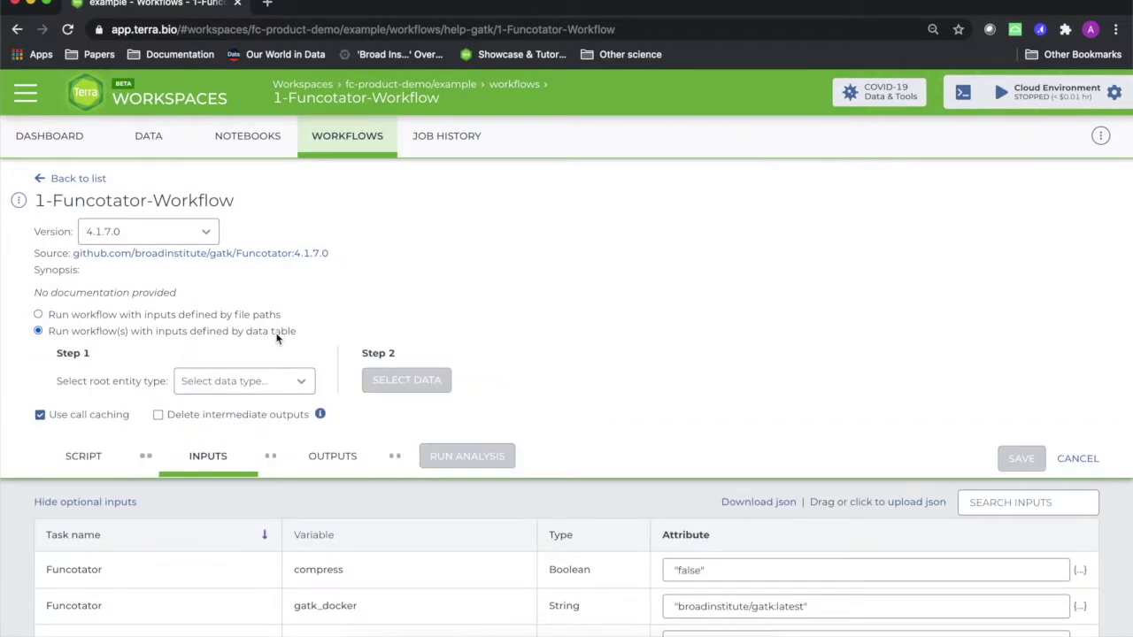
click(274, 321)
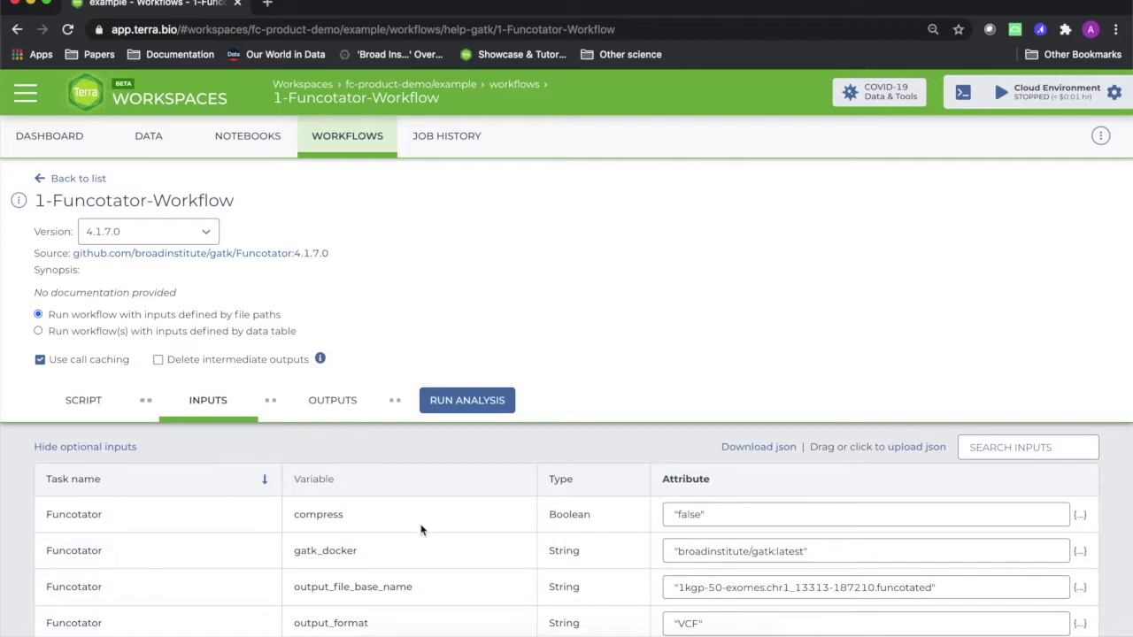
Check the ref_dict attribute among the Funcotator workflow inputs and download the inputs as a JSON file
scroll(422, 530, down, 5)
scroll(422, 530, down, 3)
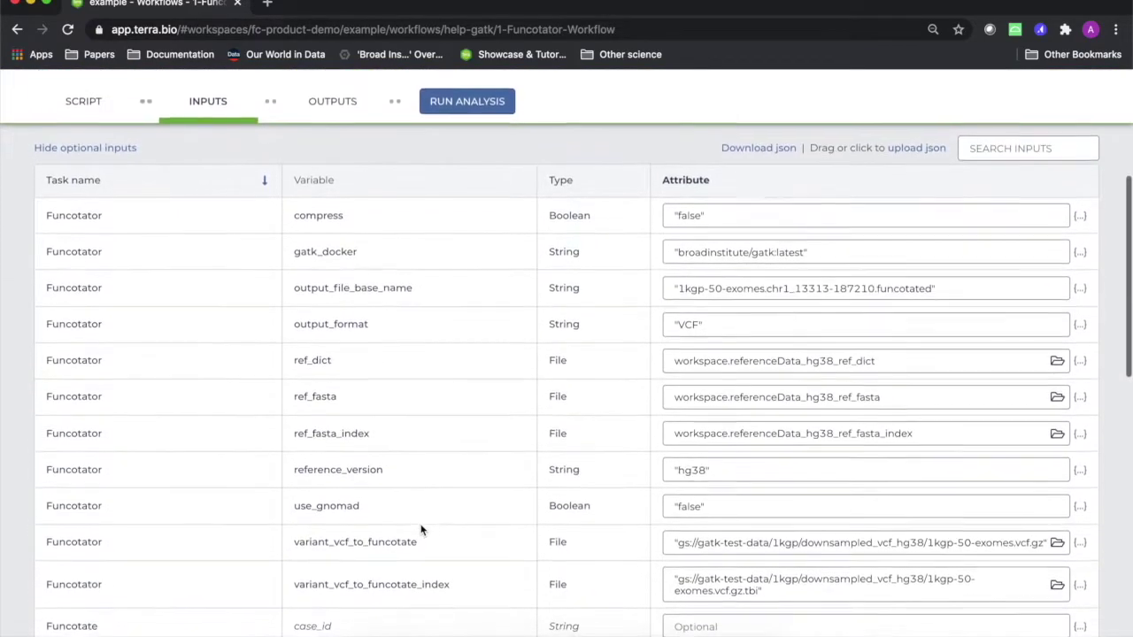
click(691, 350)
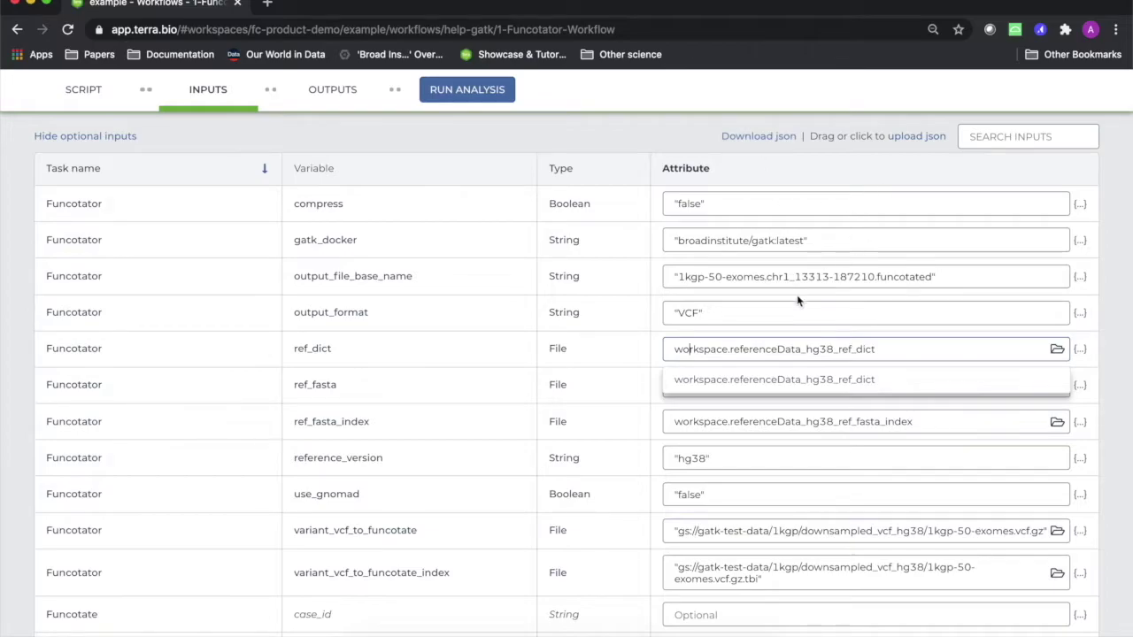
click(652, 344)
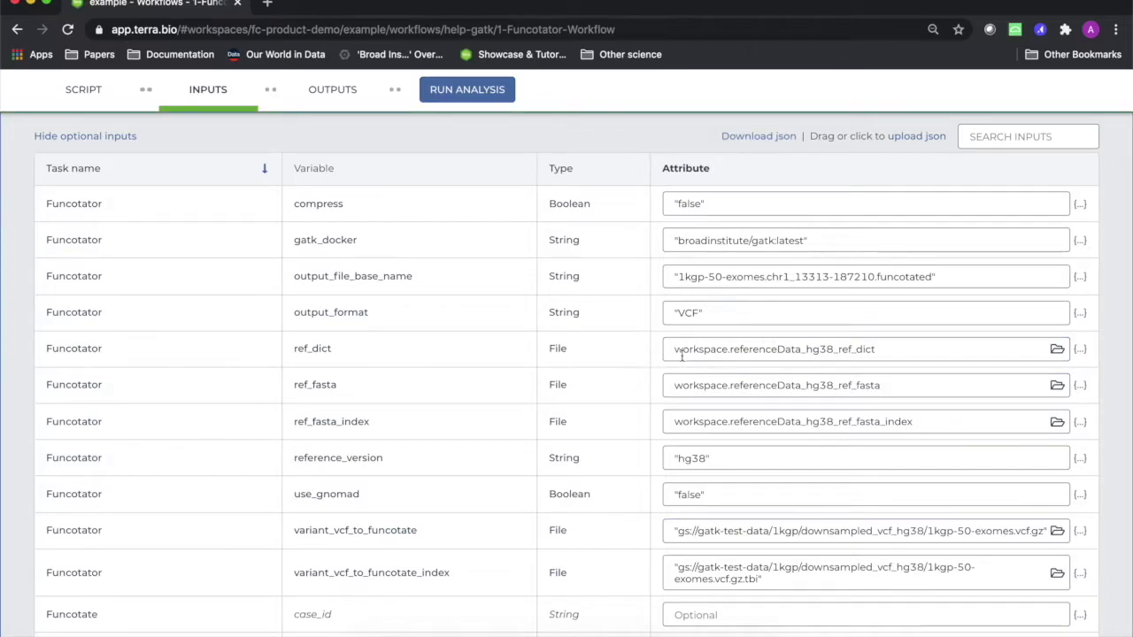
click(687, 356)
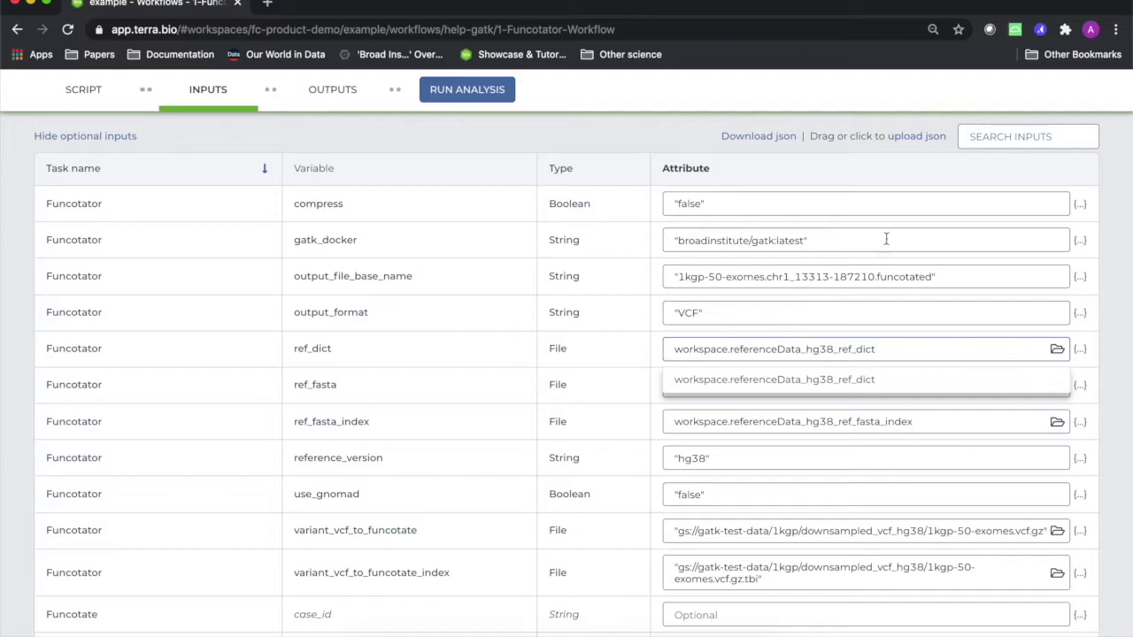
click(761, 126)
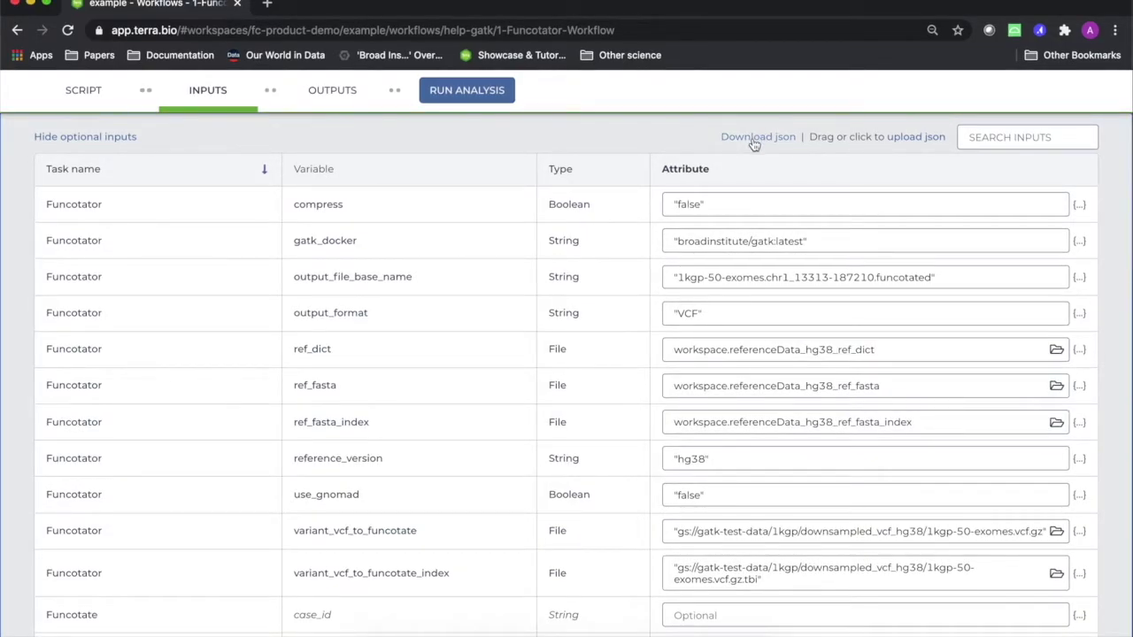
click(754, 140)
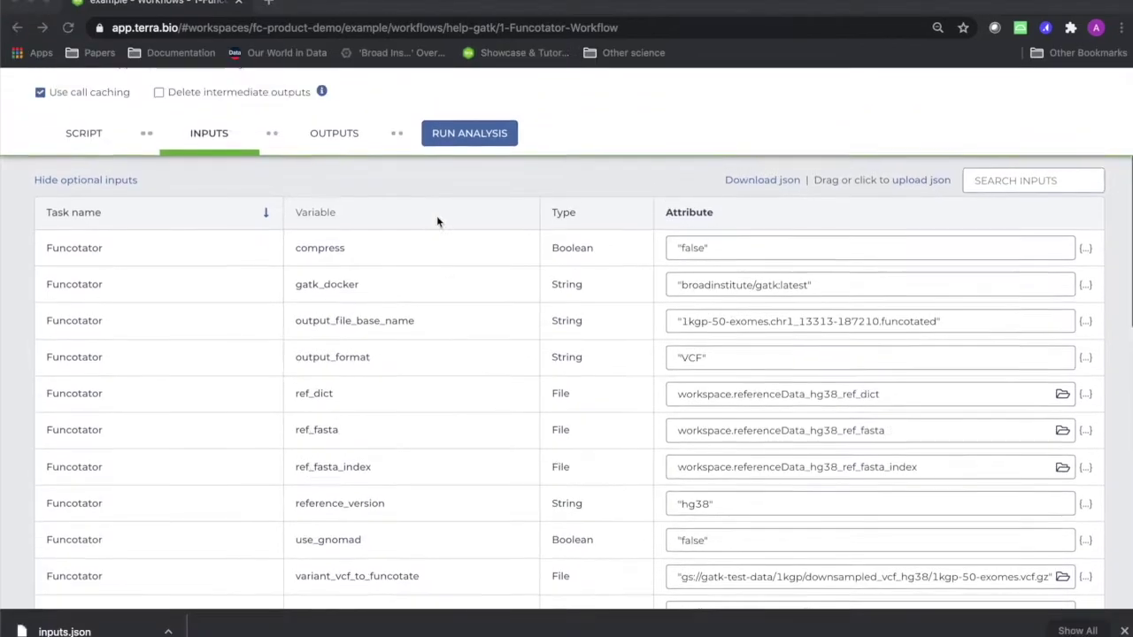
Go from the workspace's workflow finder to Dockstore and add CWL to the language filter of the workflow search
scroll(437, 216, up, 5)
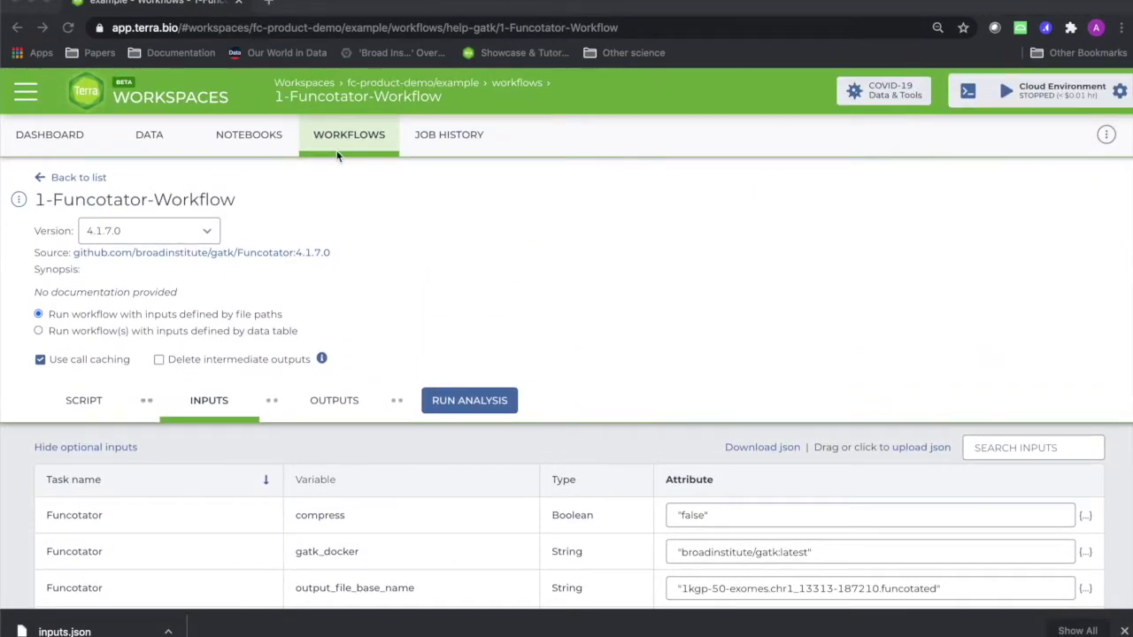
click(349, 144)
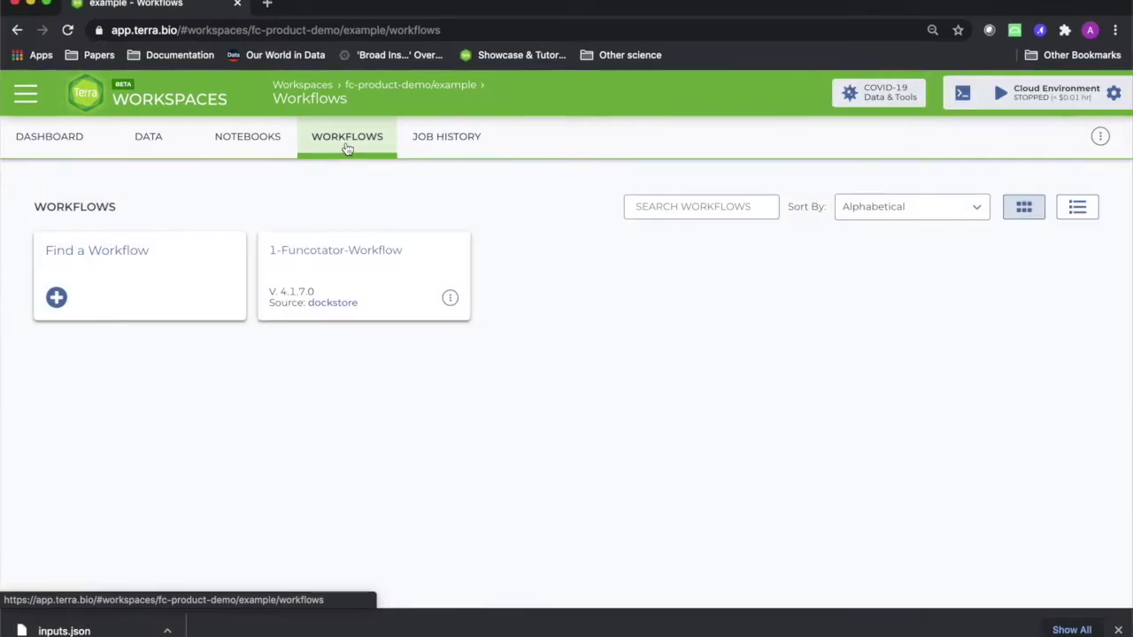
click(158, 280)
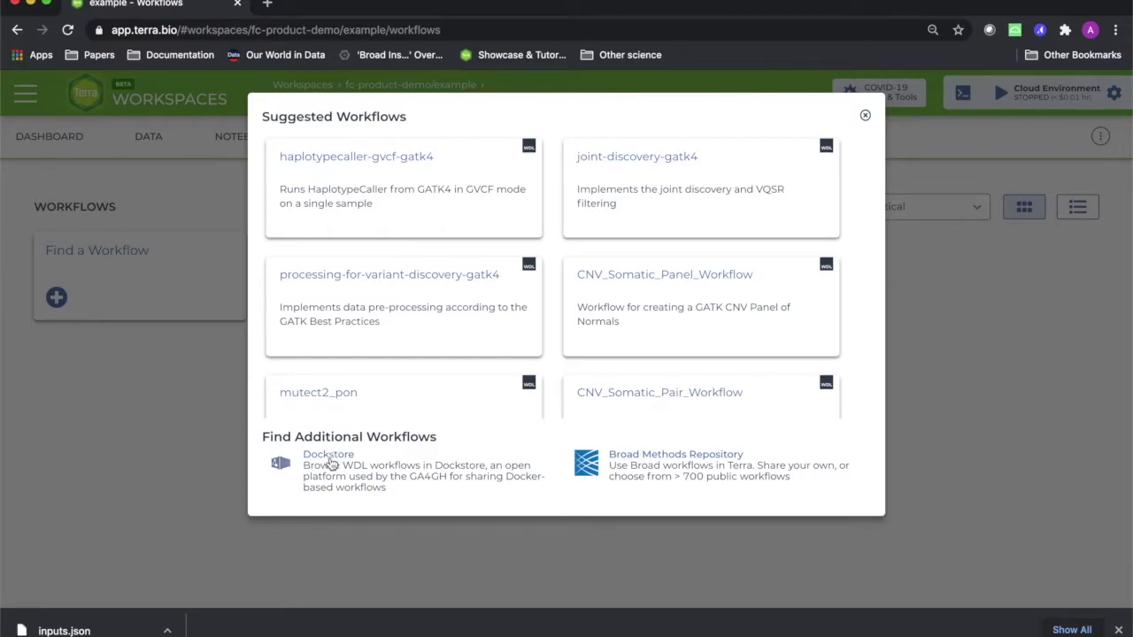
click(329, 455)
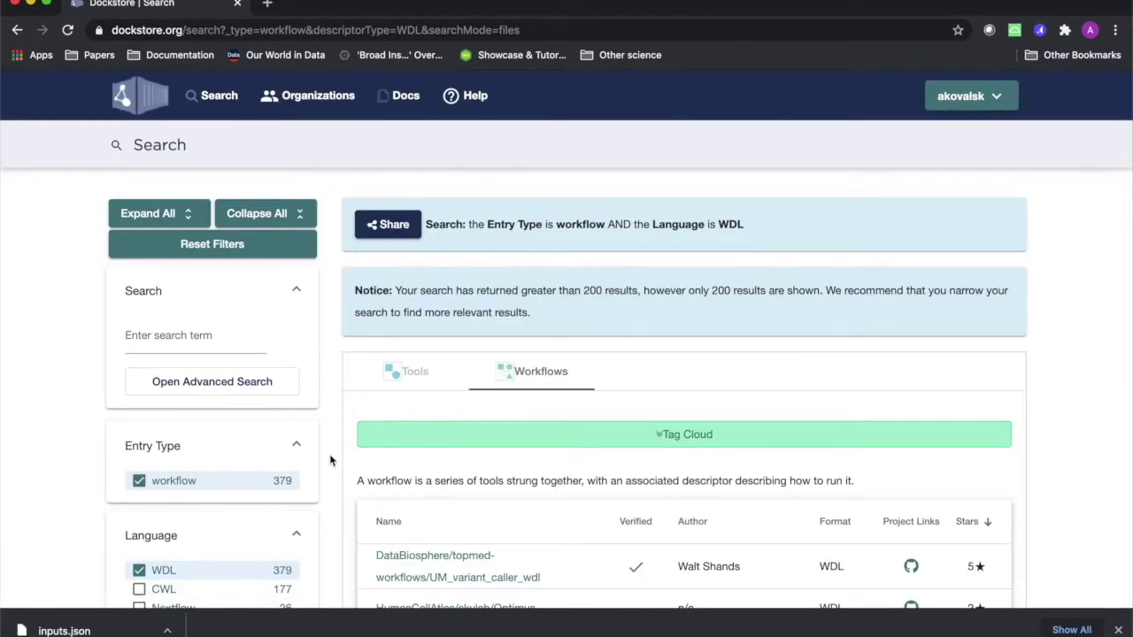
click(187, 297)
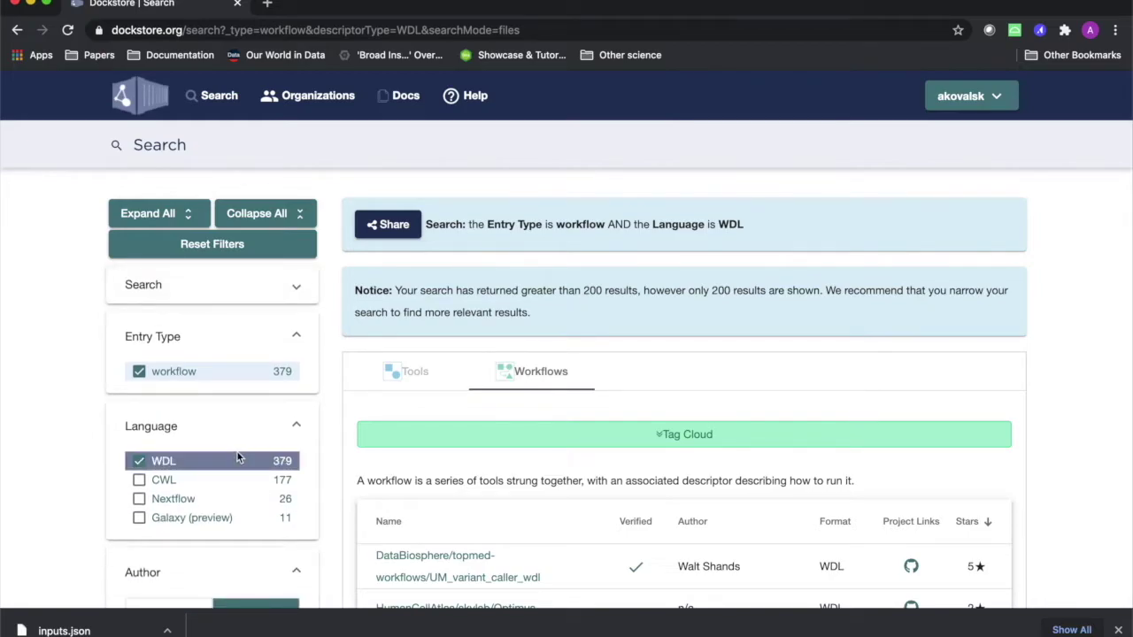
click(171, 480)
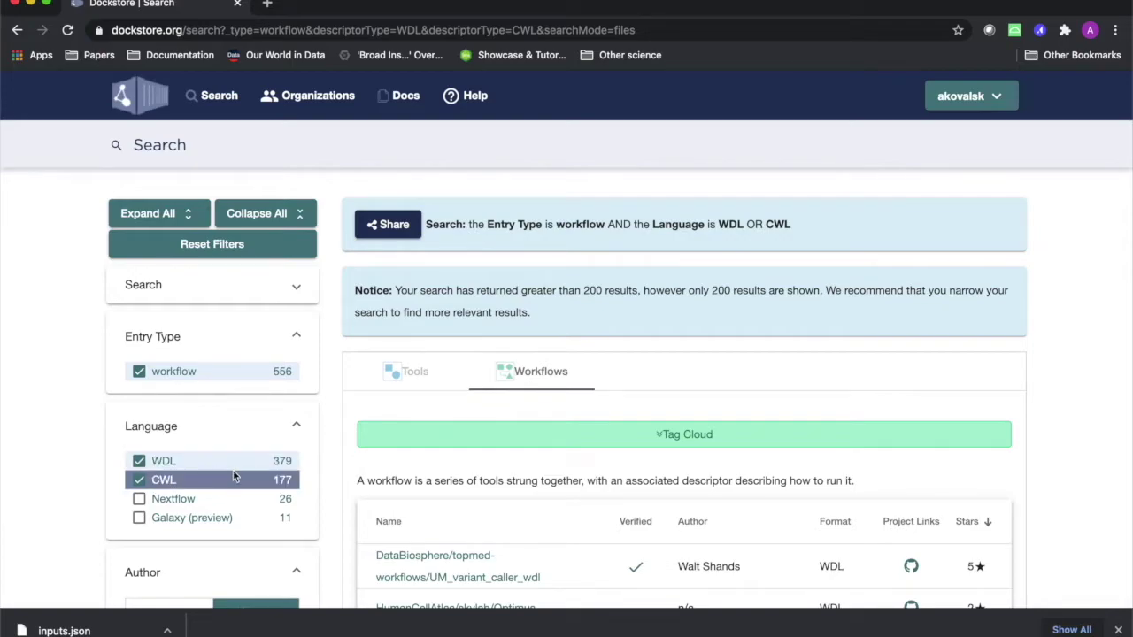
Open the UM_variant_caller_wdl workflow in Dockstore and import it into the Terra workspace example
click(401, 567)
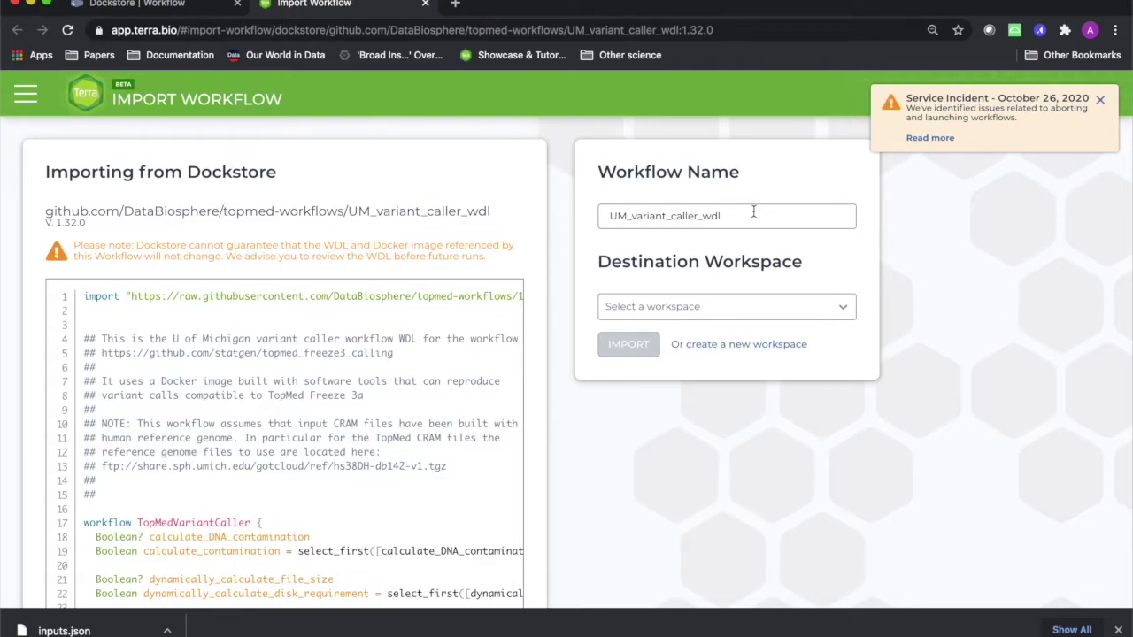
click(727, 307)
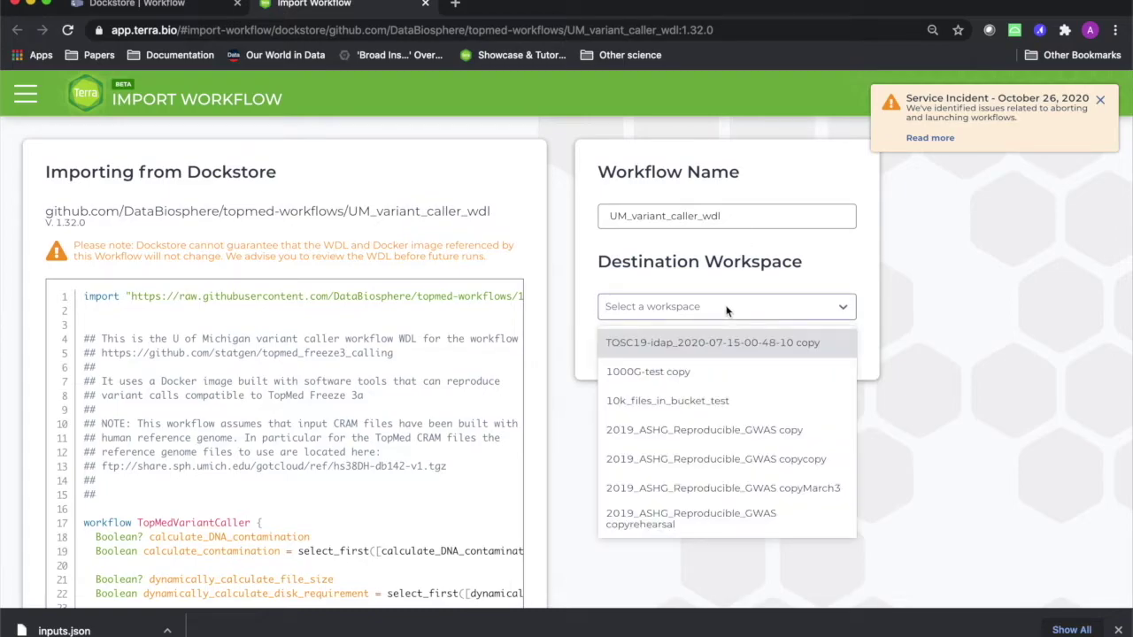
text(exame)
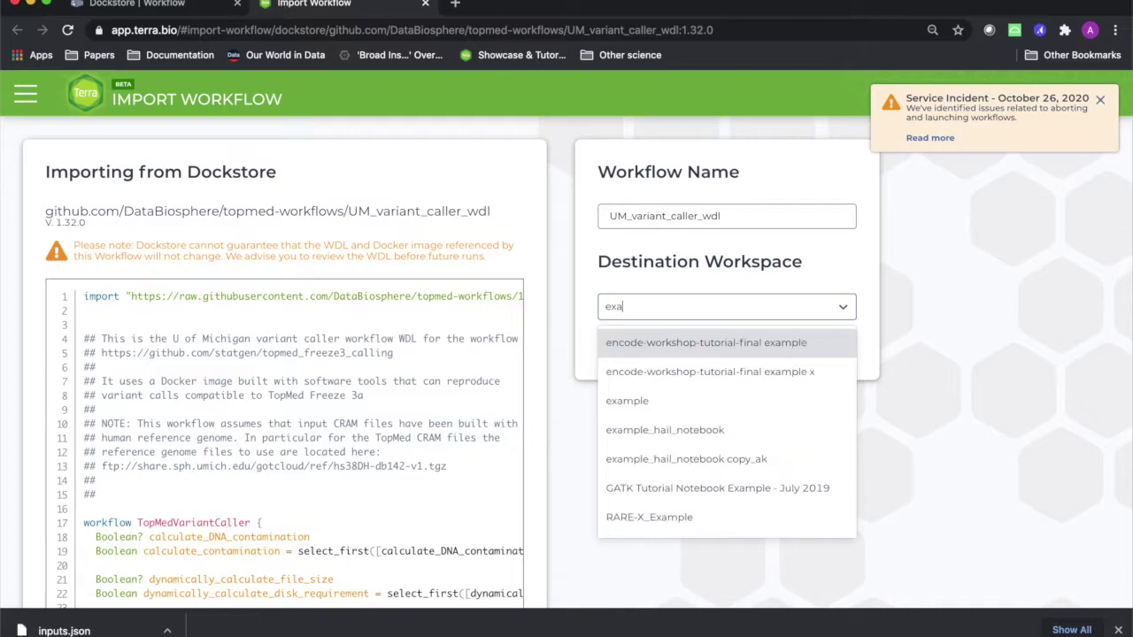
key(BackSpace)
key(BackSpace)
text(mple)
click(696, 402)
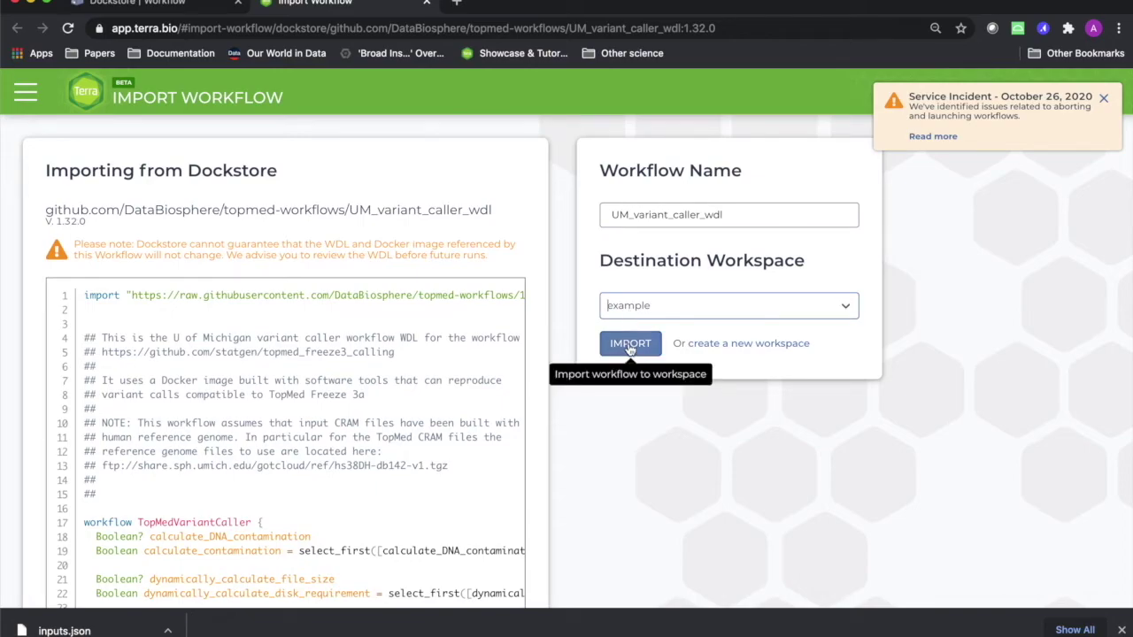
click(629, 347)
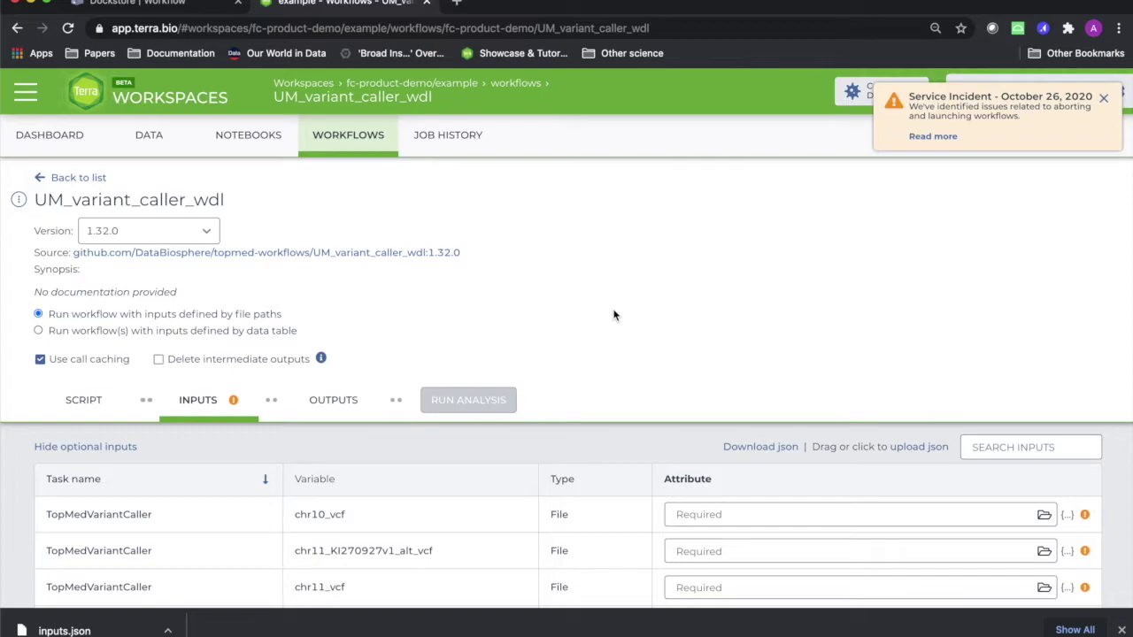
Review the WDL script of the imported UM_variant_caller_wdl workflow
scroll(112, 306, down, 1)
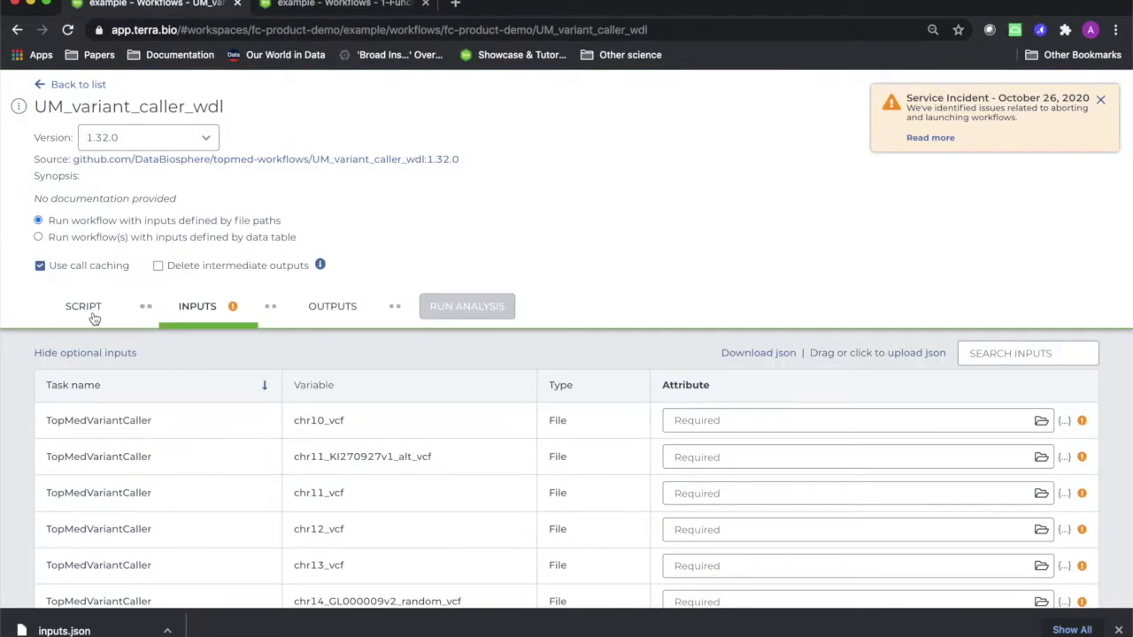
click(94, 317)
scroll(195, 402, down, 2)
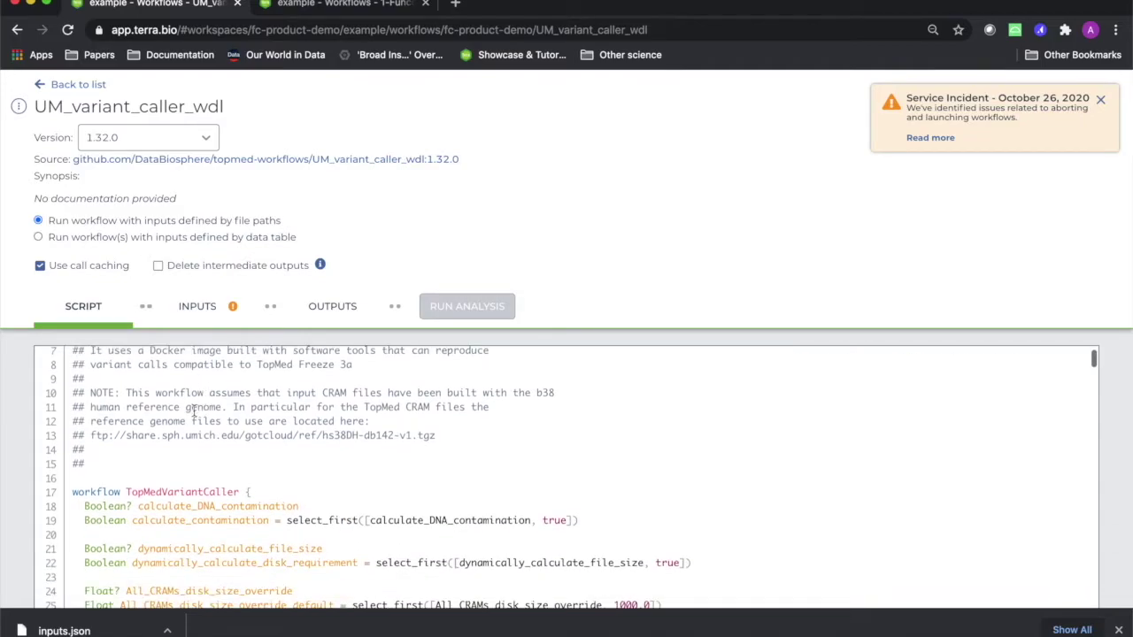
drag(67, 412, 337, 602)
click(337, 602)
scroll(337, 603, down, 5)
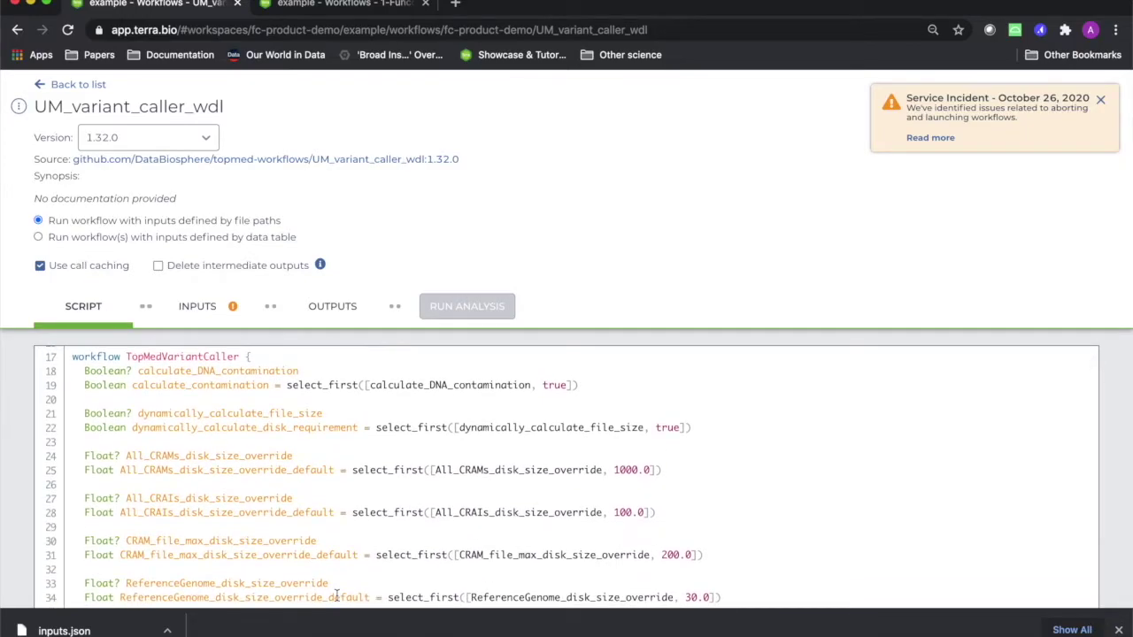
Go from the workspace's workflow finder to the Broad Methods Repository and start a new method with ExampleWF as both namespace and name
click(78, 84)
click(143, 293)
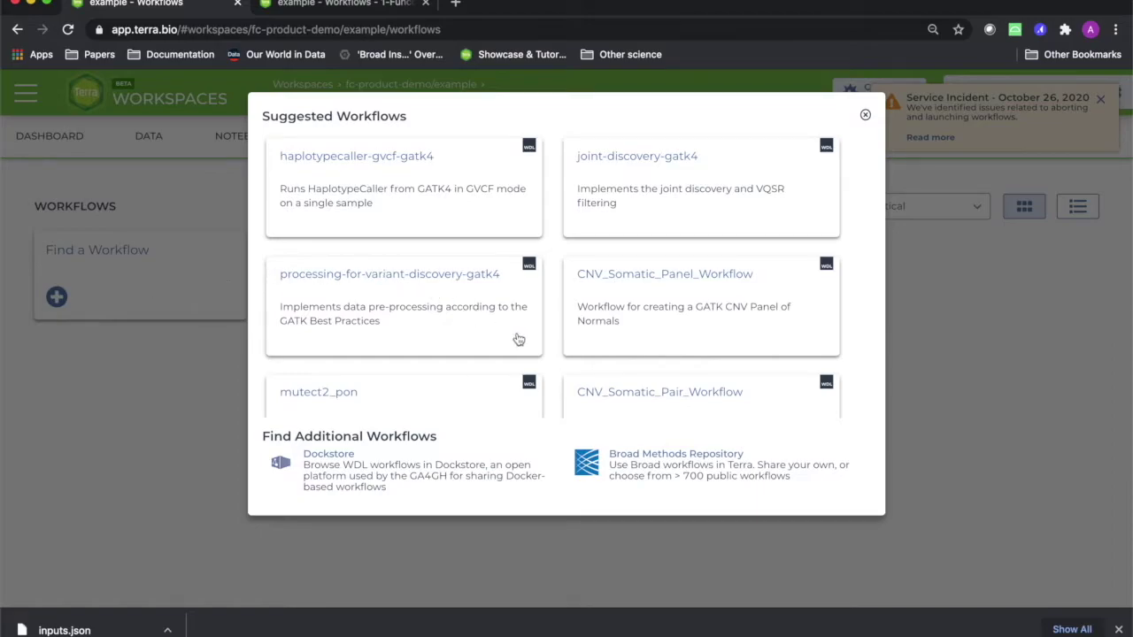
click(628, 456)
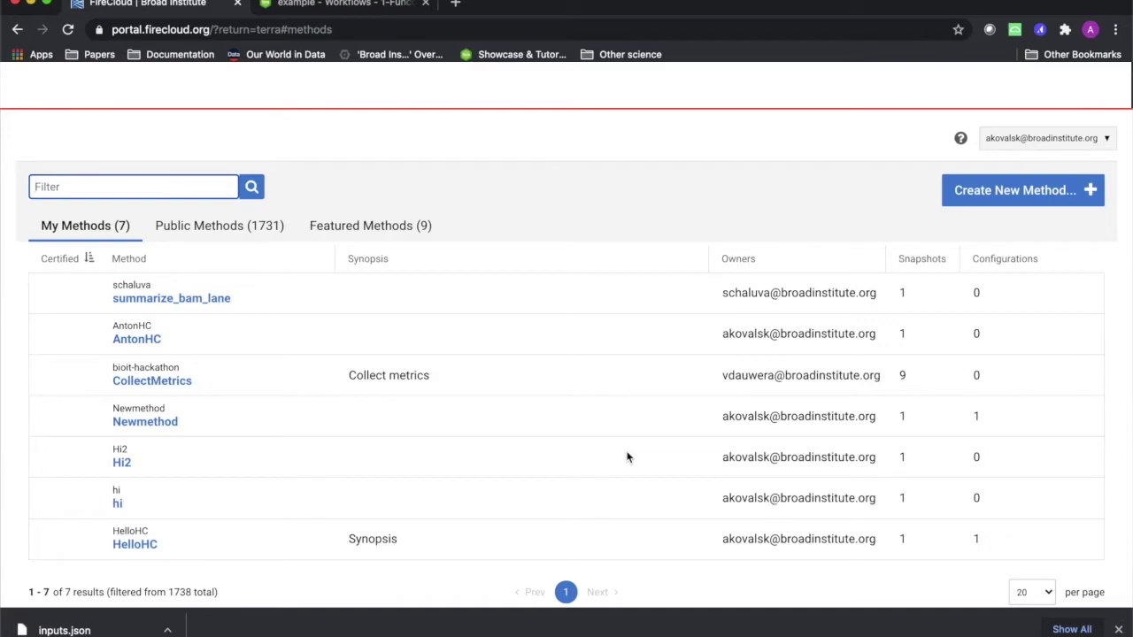
click(1038, 202)
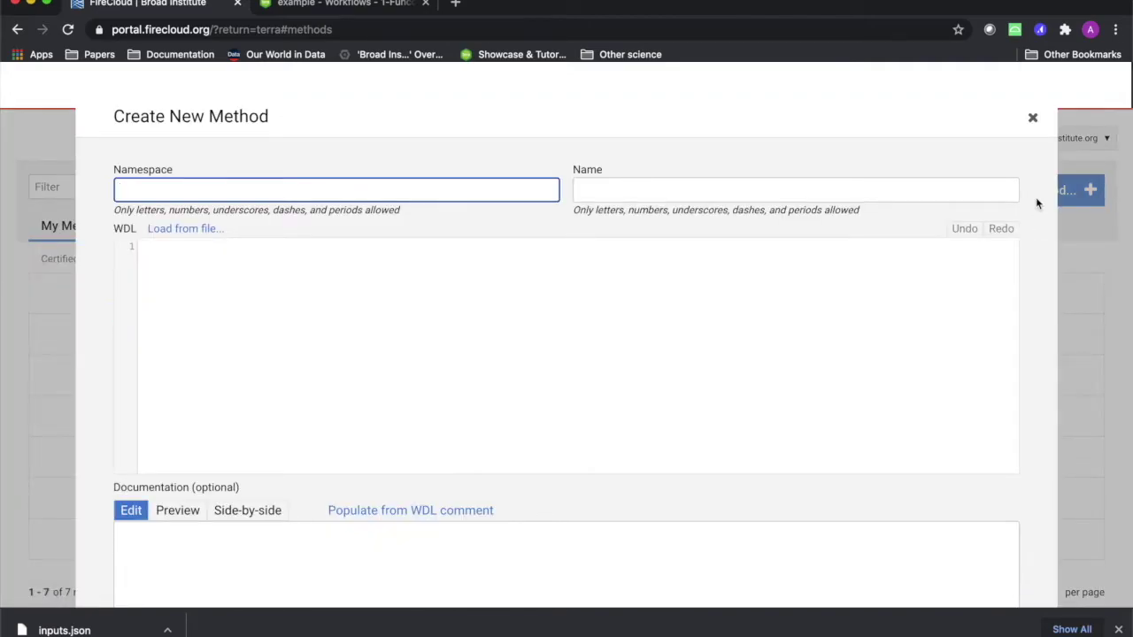
text(ExampleWF)
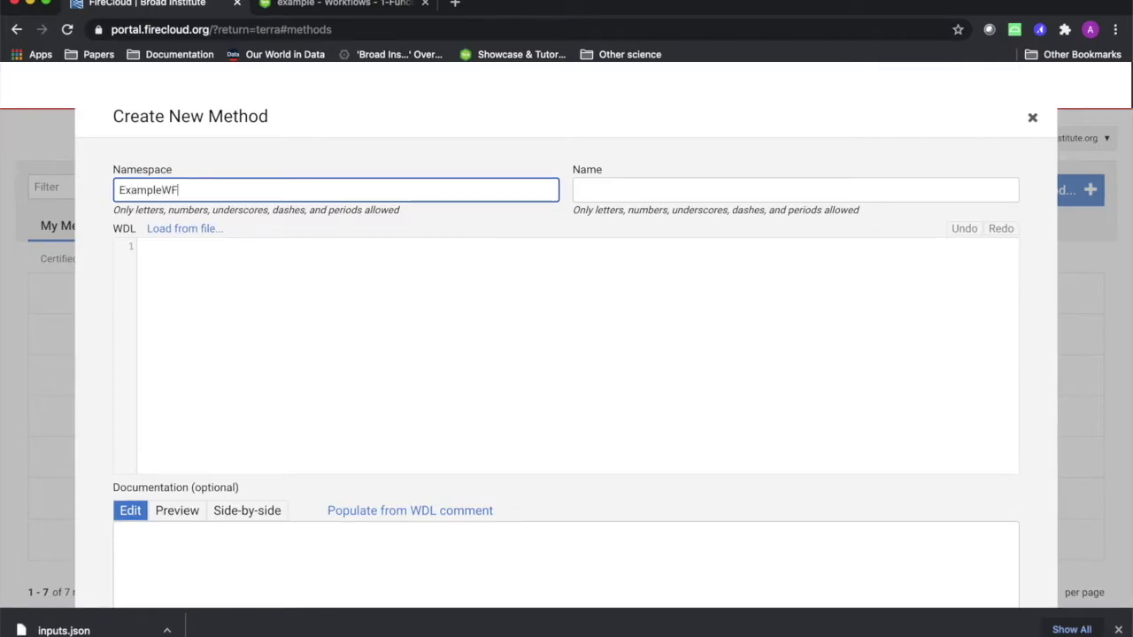
click(795, 190)
text(ExampleWF)
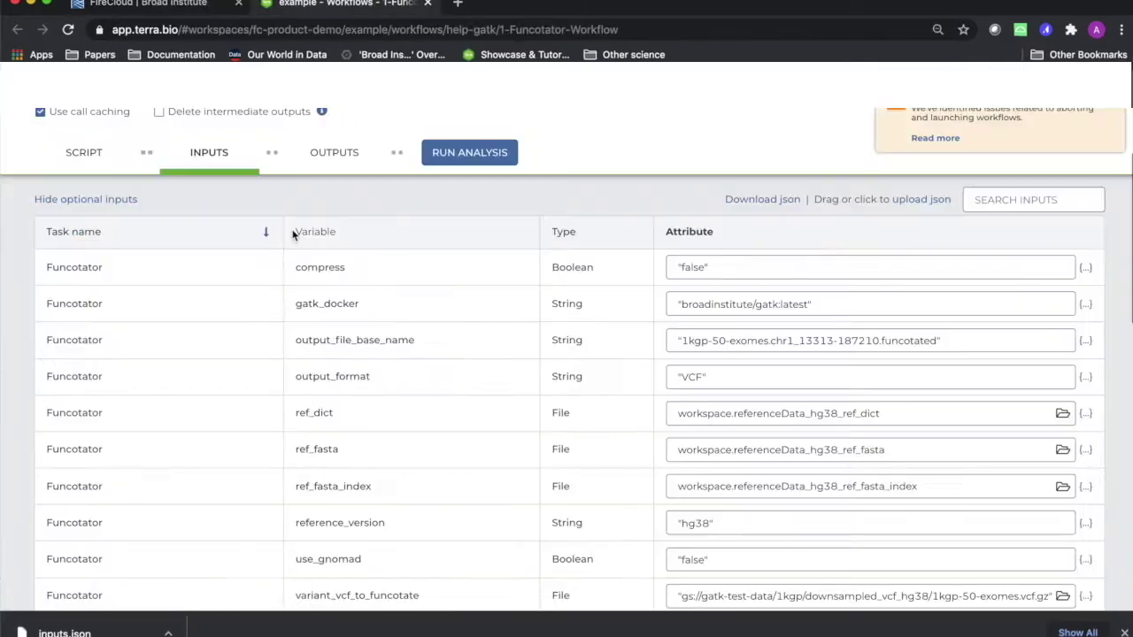
Copy the complete Funcotator workflow script from Terra and paste it as the new method's WDL
click(337, 4)
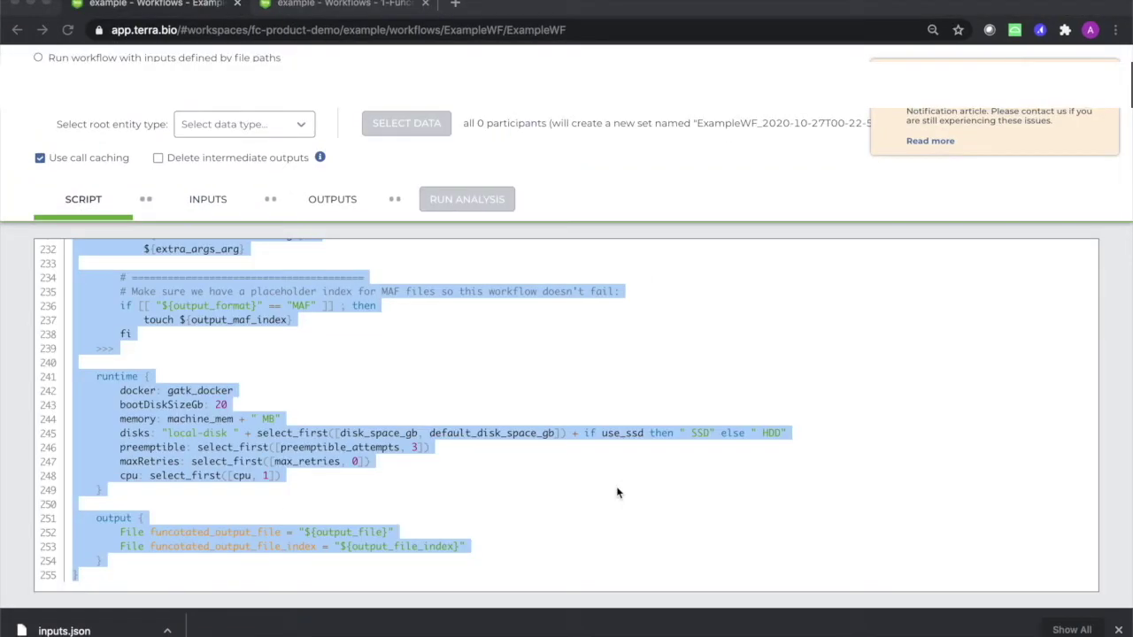
right_click(617, 486)
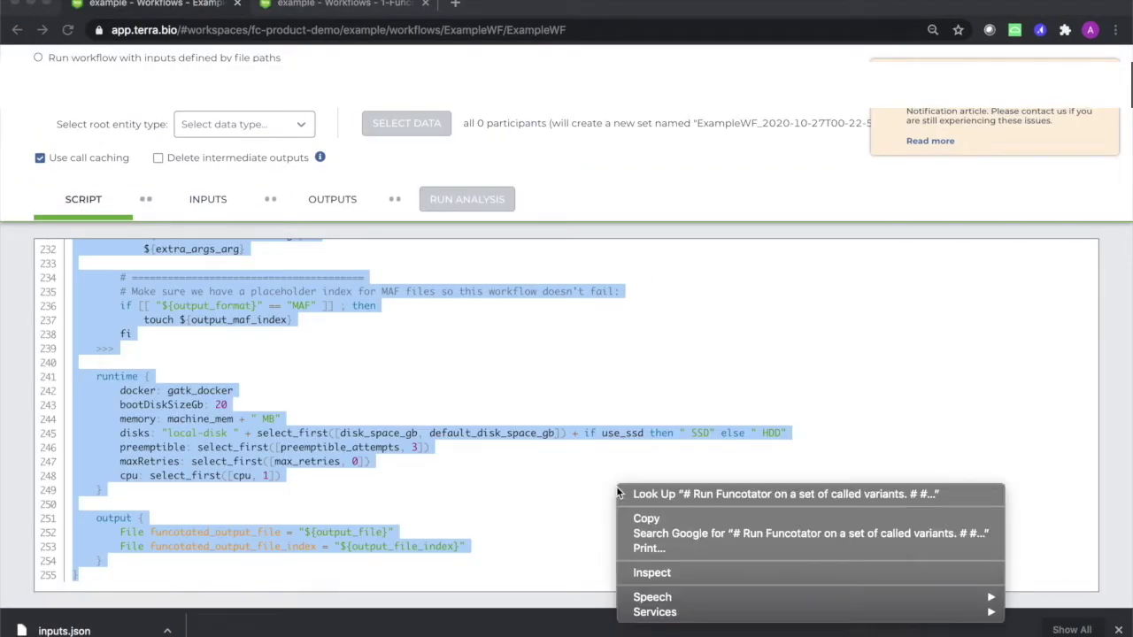
click(650, 521)
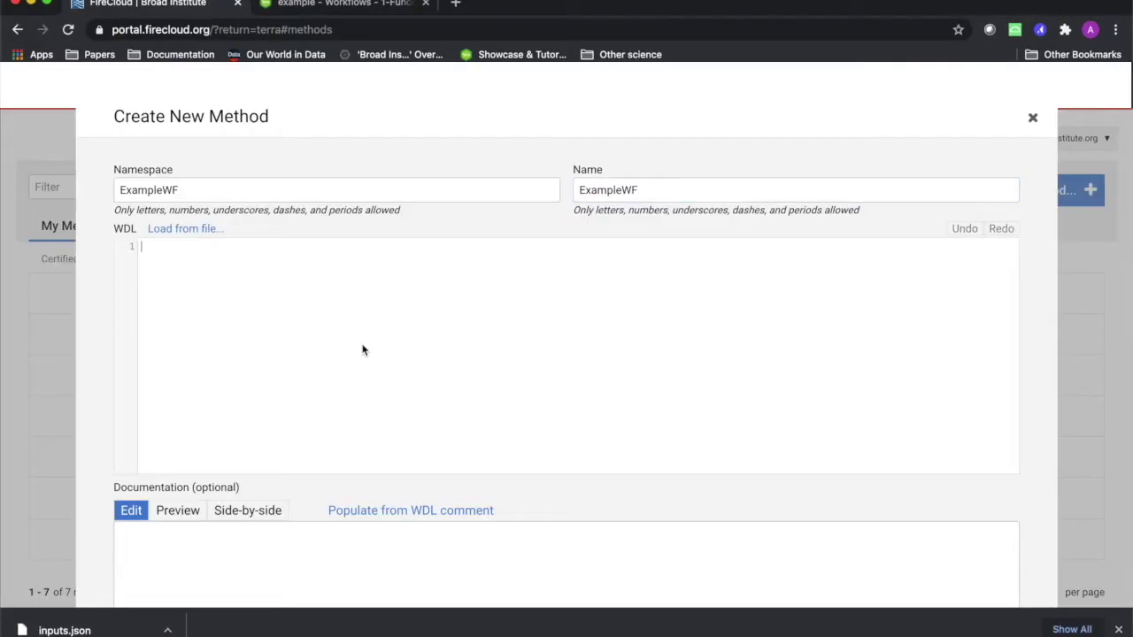
click(362, 350)
key(ctrl+v)
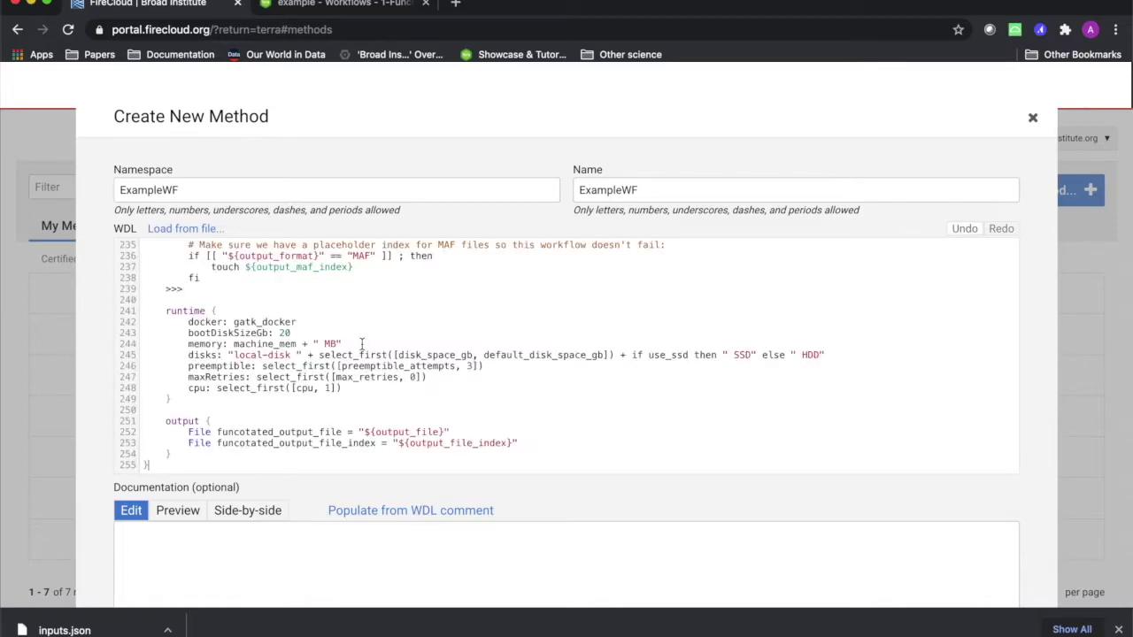
Upload the ExampleWF method and look at its permissions without changing them
scroll(362, 343, down, 3)
scroll(362, 343, down, 5)
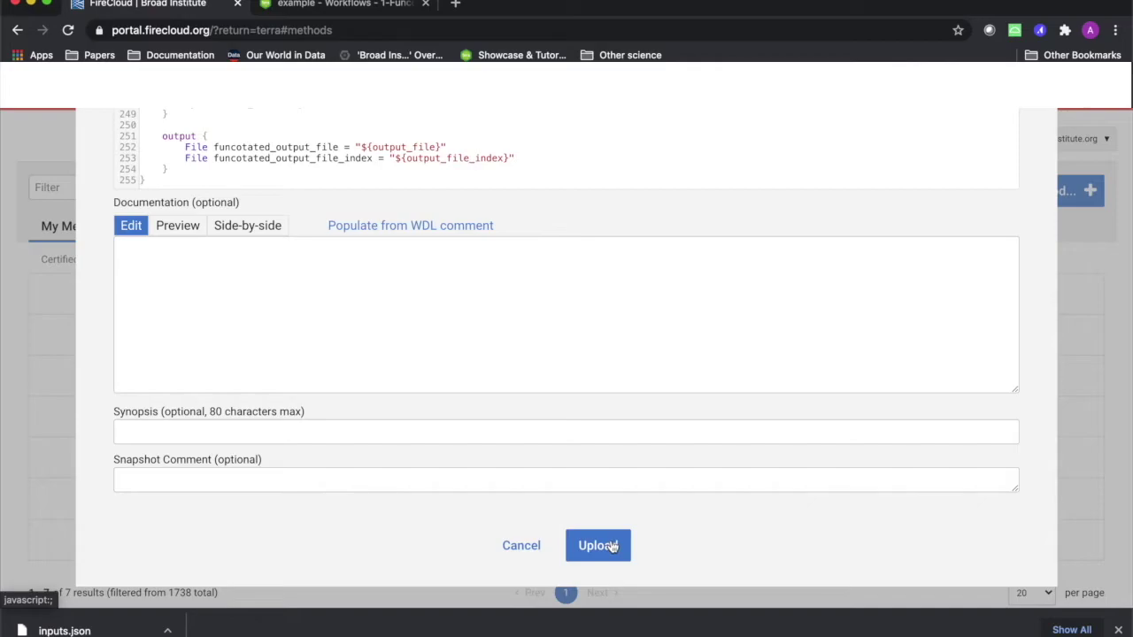
click(598, 545)
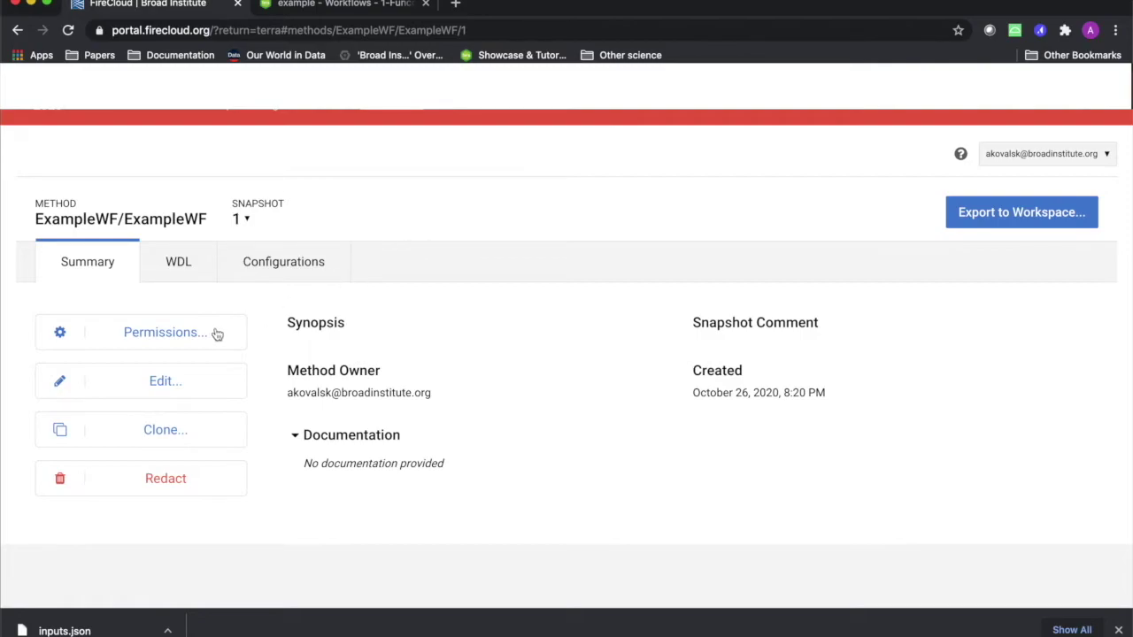
click(191, 344)
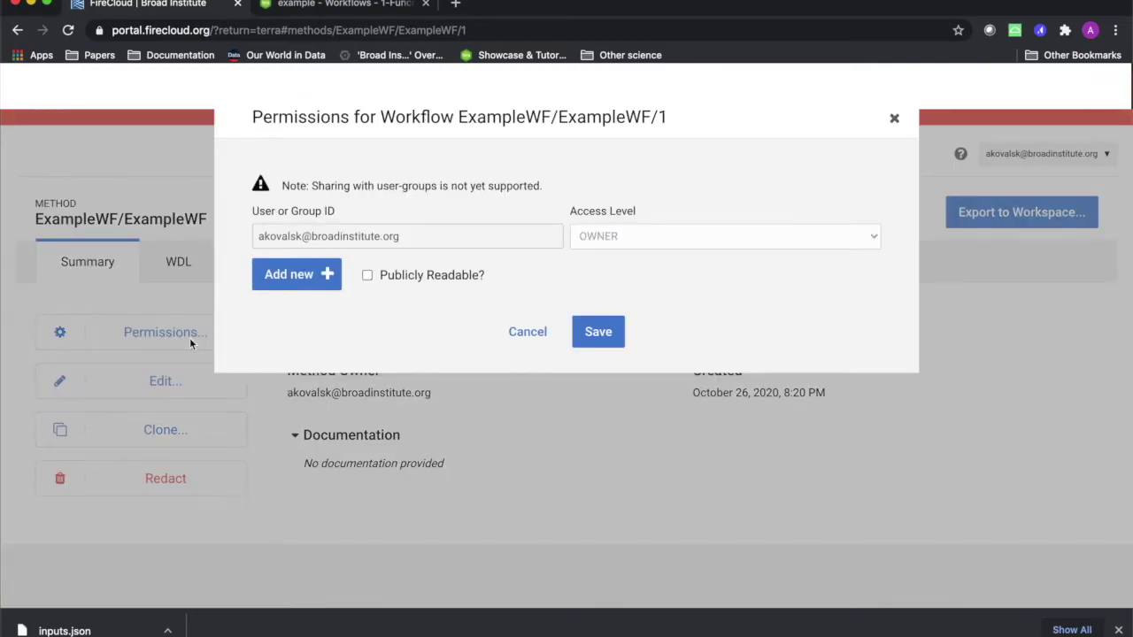
click(894, 119)
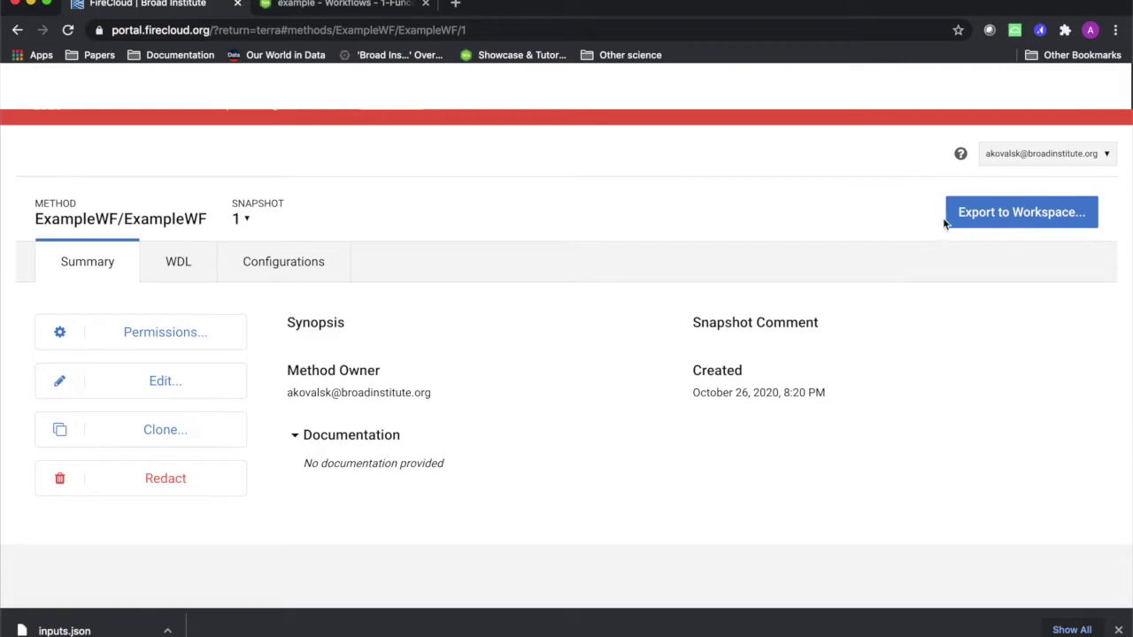
Export ExampleWF with a blank configuration to the fc-product-demo/example workspace and open it in Terra
click(999, 215)
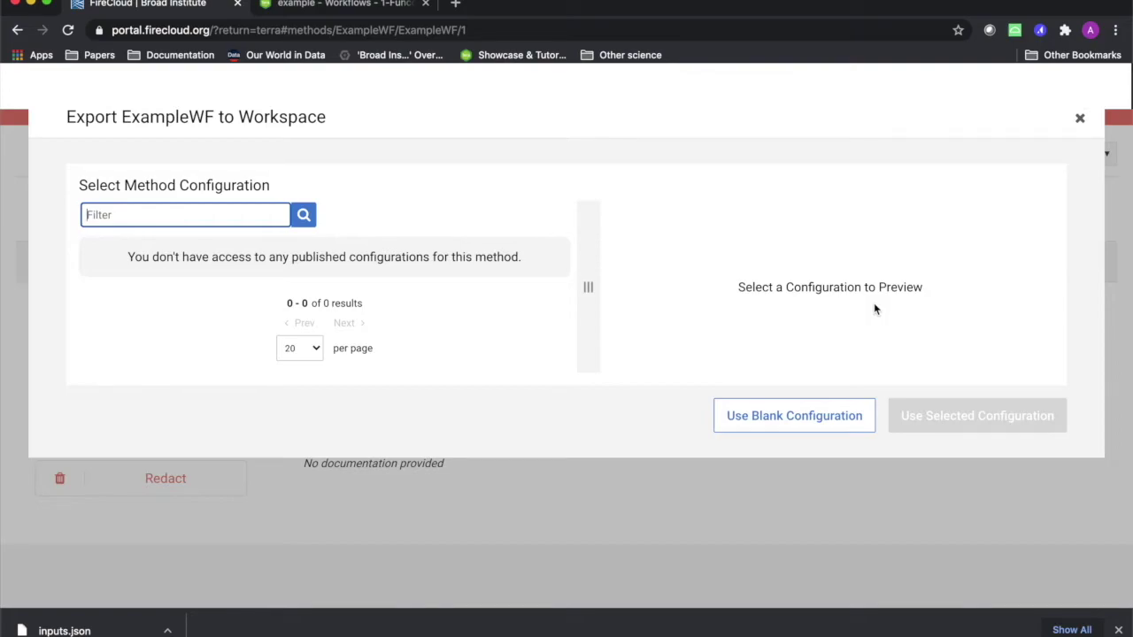
click(793, 436)
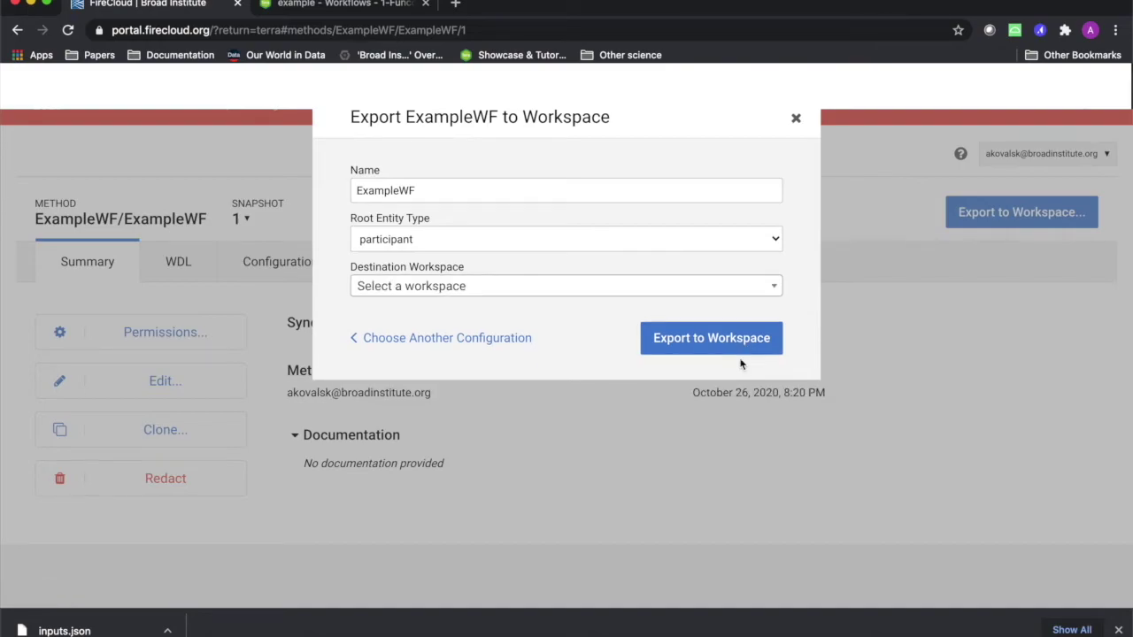
click(702, 294)
text(ex)
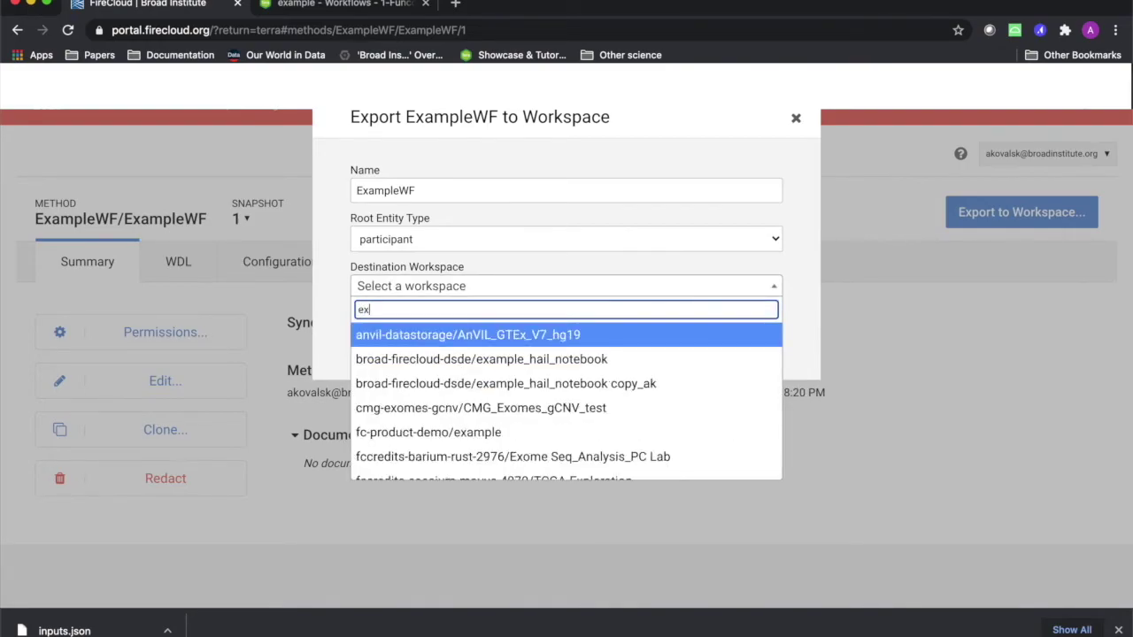
text(ample)
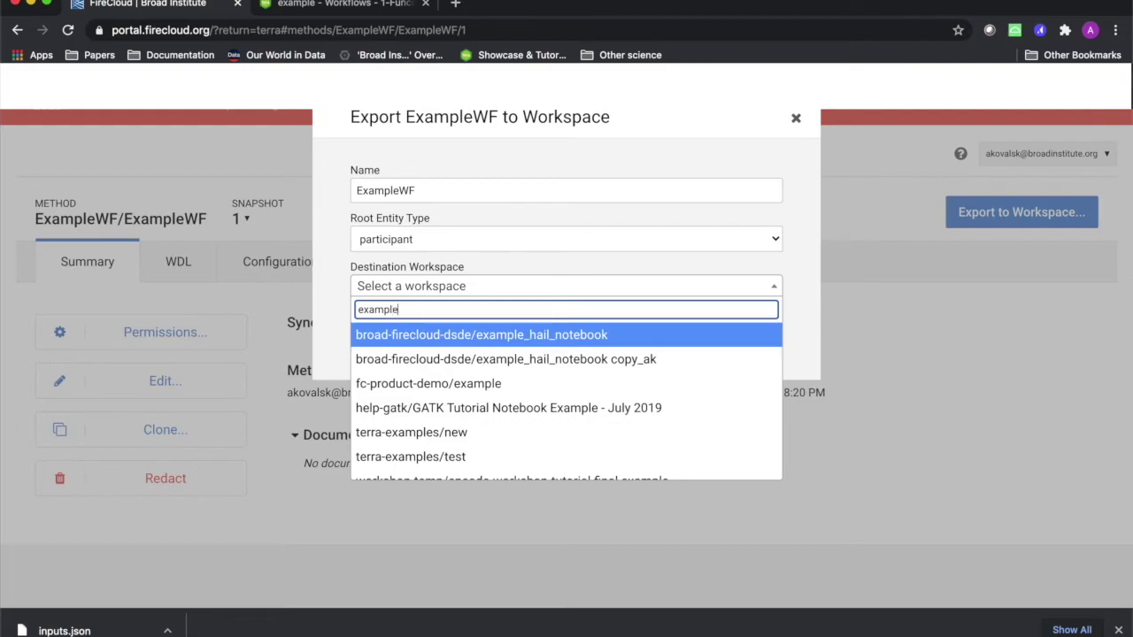
click(640, 392)
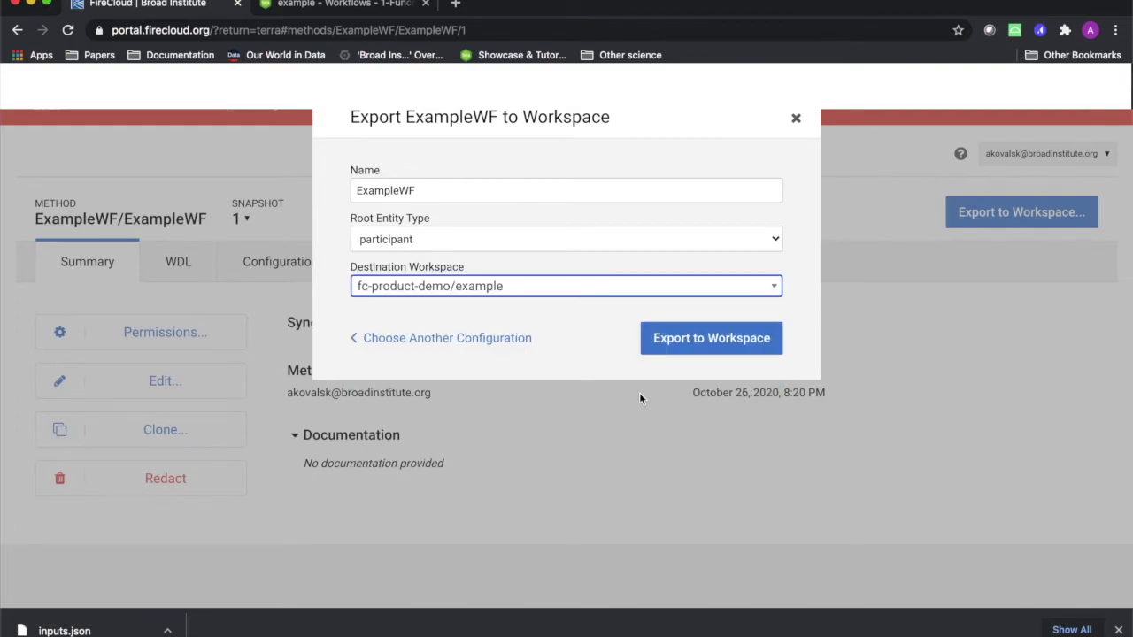
click(682, 340)
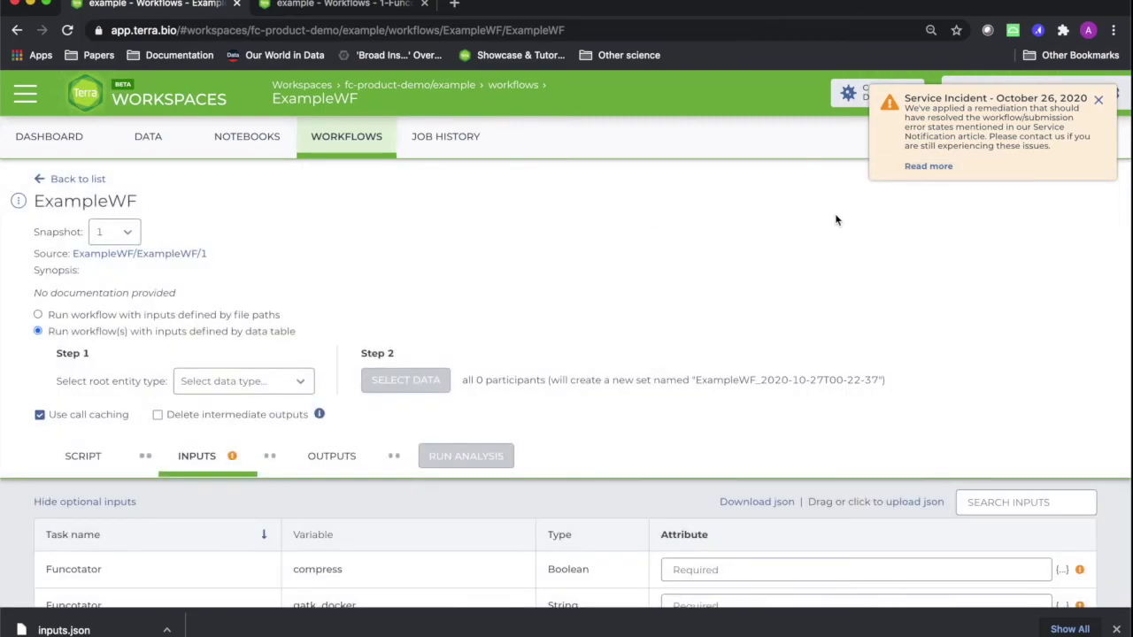
Check the workspace's workflow list and open ExampleWF to examine its input attributes
scroll(835, 221, down, 3)
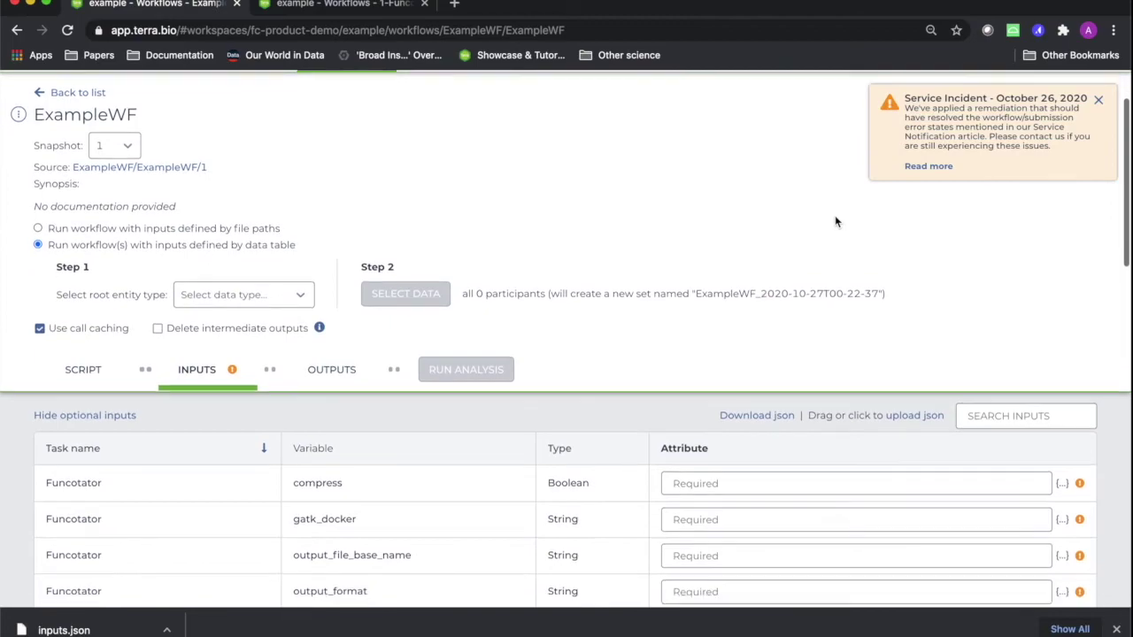
scroll(834, 221, up, 3)
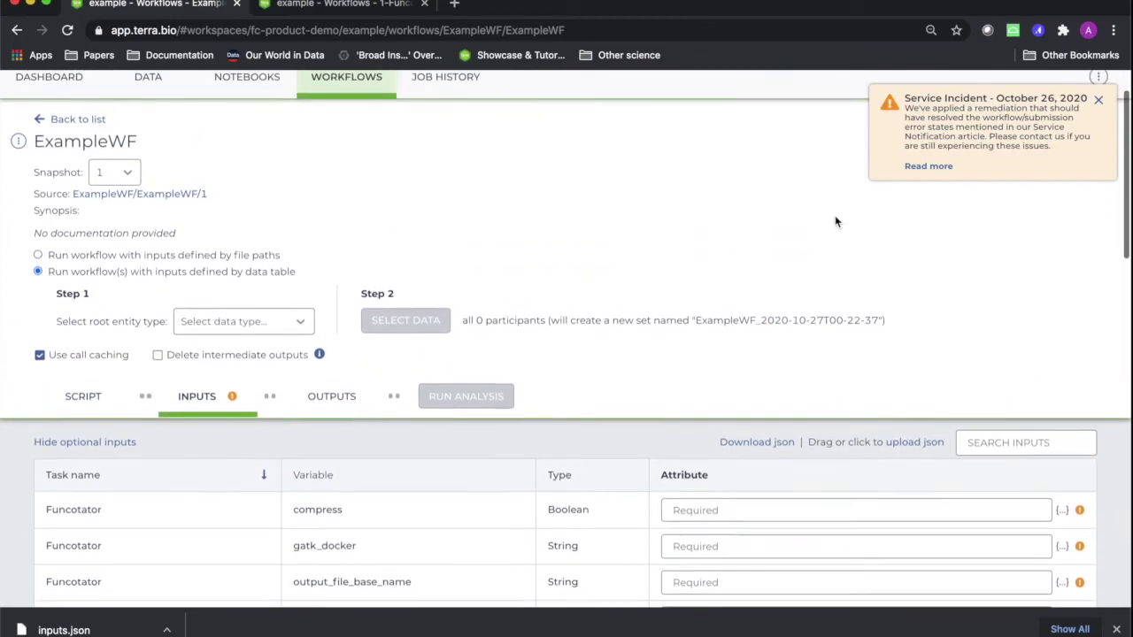
click(347, 115)
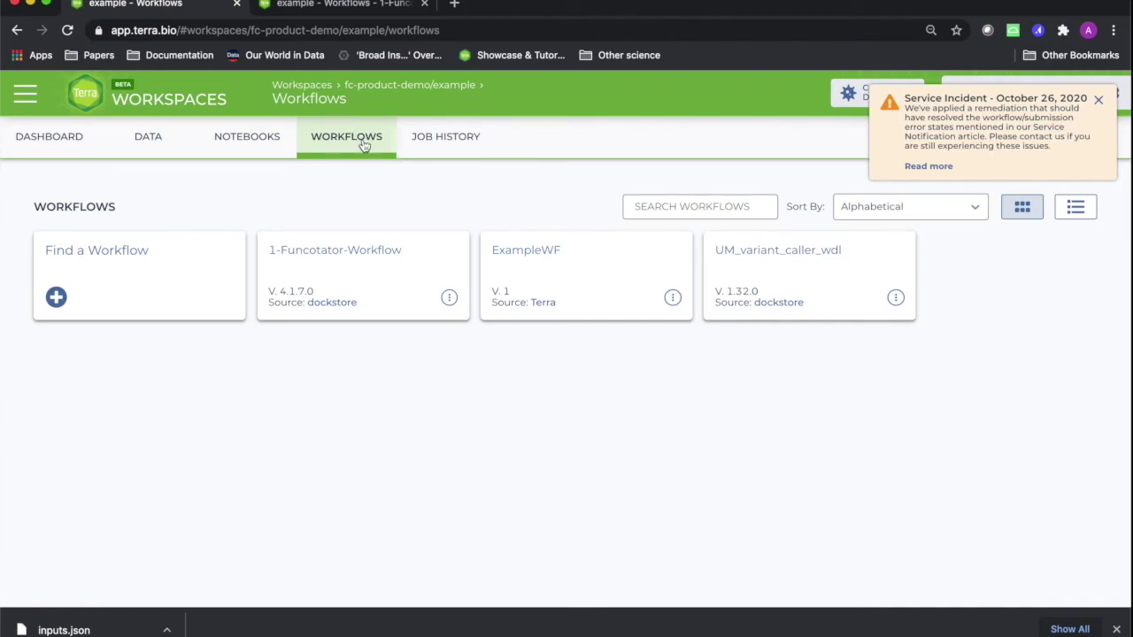
click(543, 273)
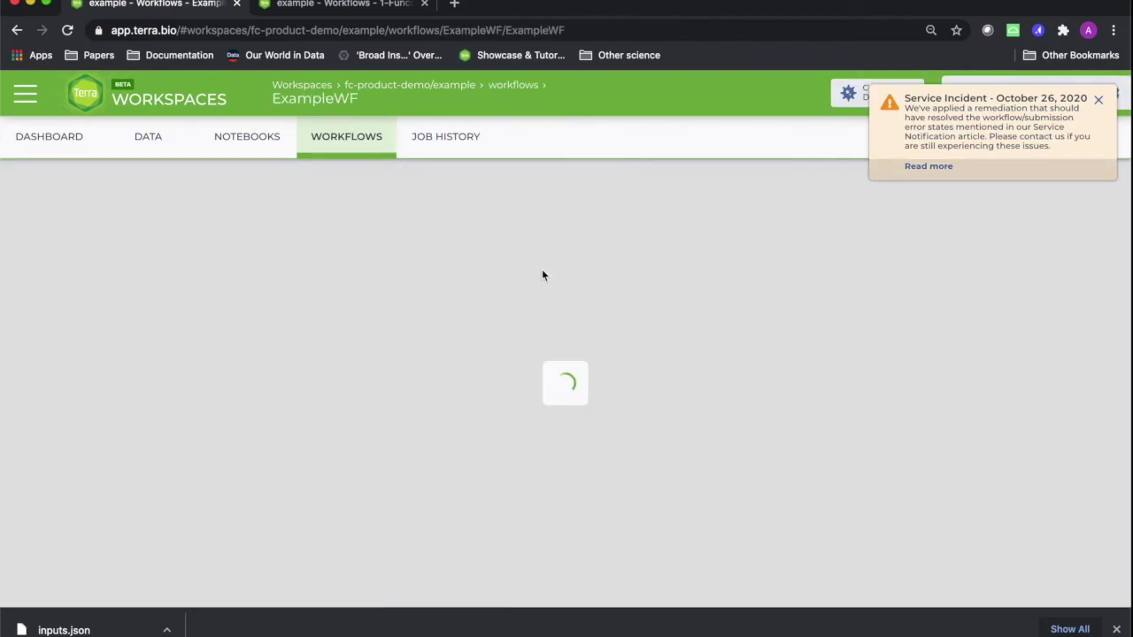
scroll(641, 366, down, 3)
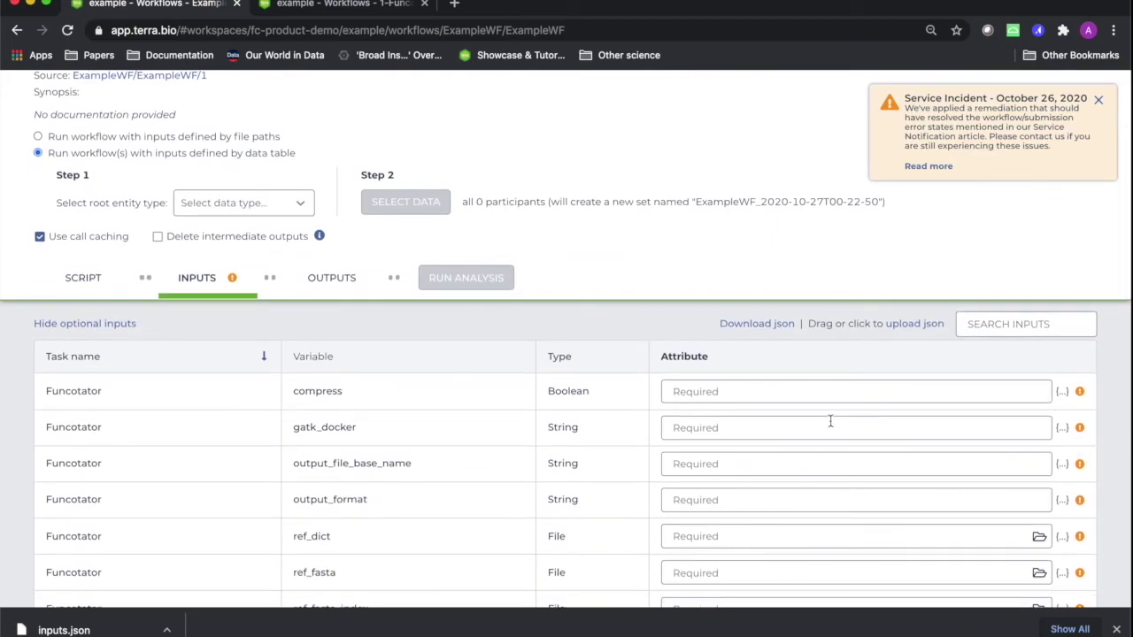
Set the compress attribute of the ExampleWF inputs to this.participant_id
mouse_move(1080, 391)
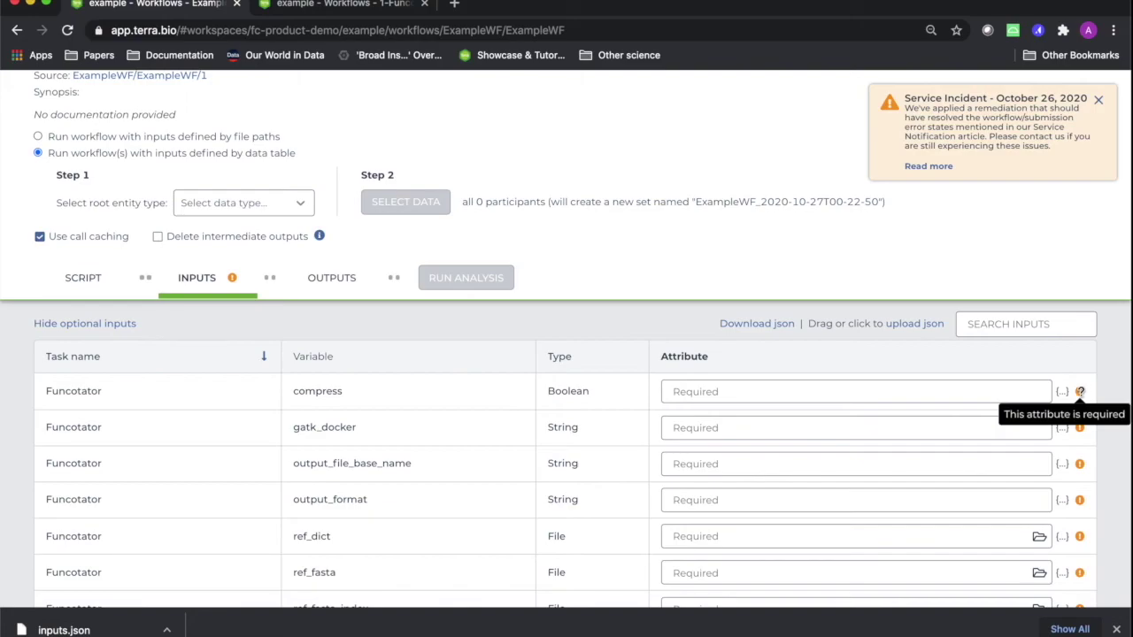
click(1012, 392)
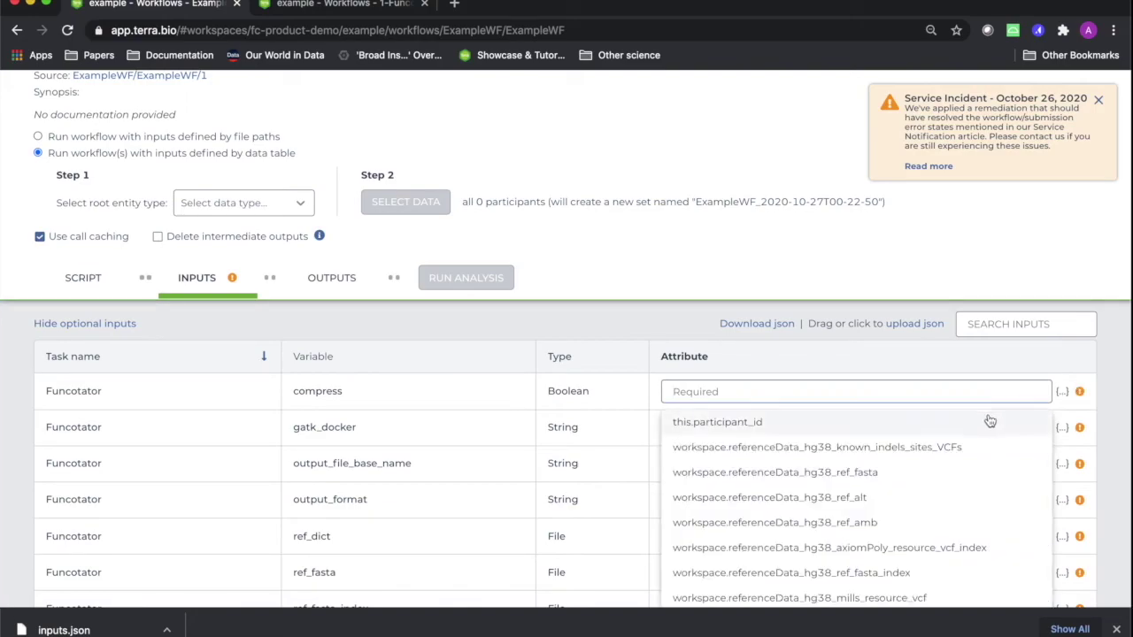
click(990, 421)
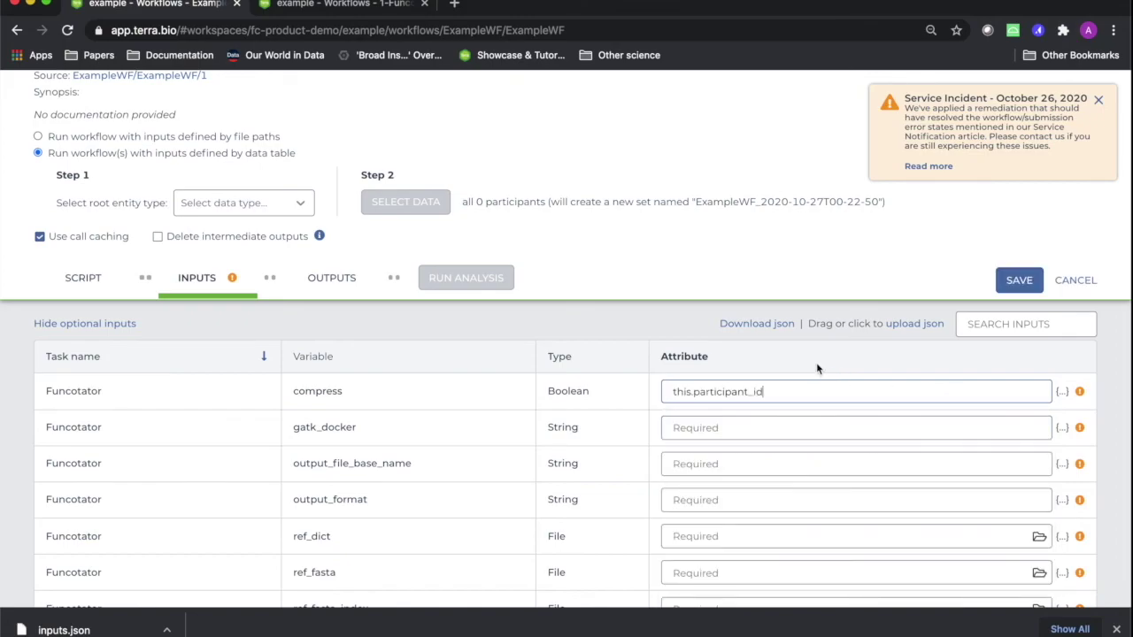
Fill the ExampleWF input attributes by uploading inputs.json from the Downloads folder
click(899, 329)
click(420, 121)
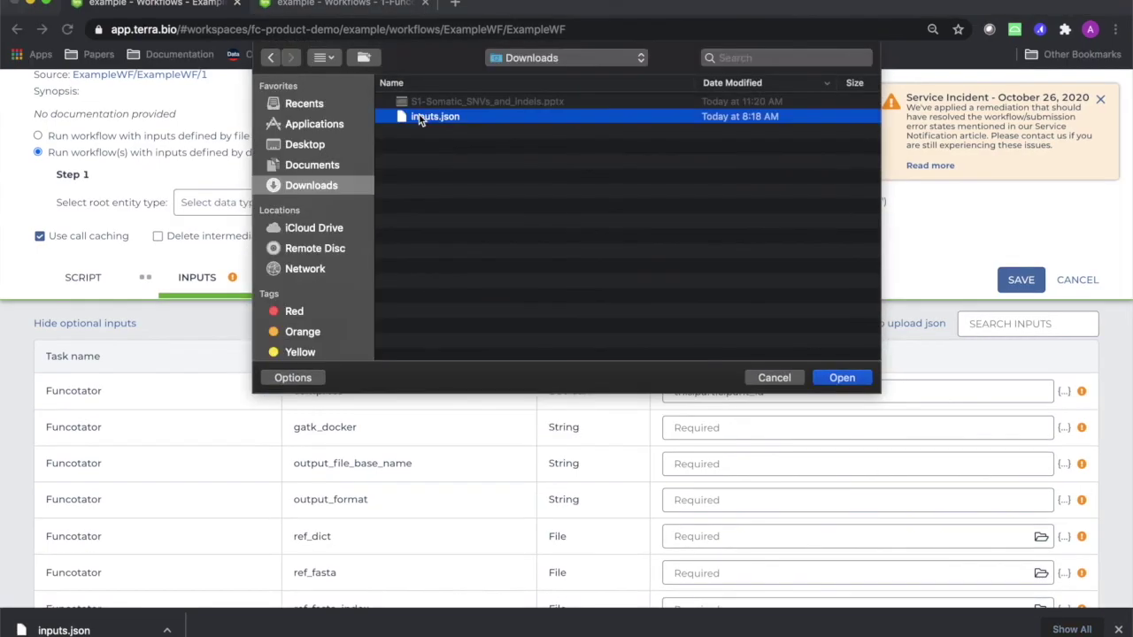
double_click(420, 120)
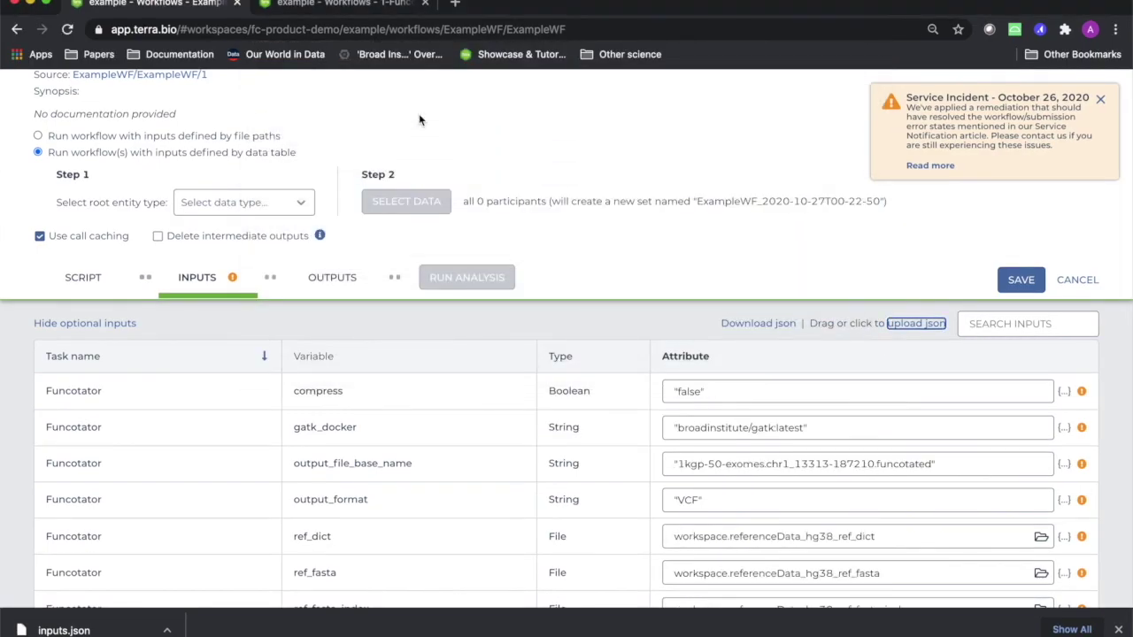